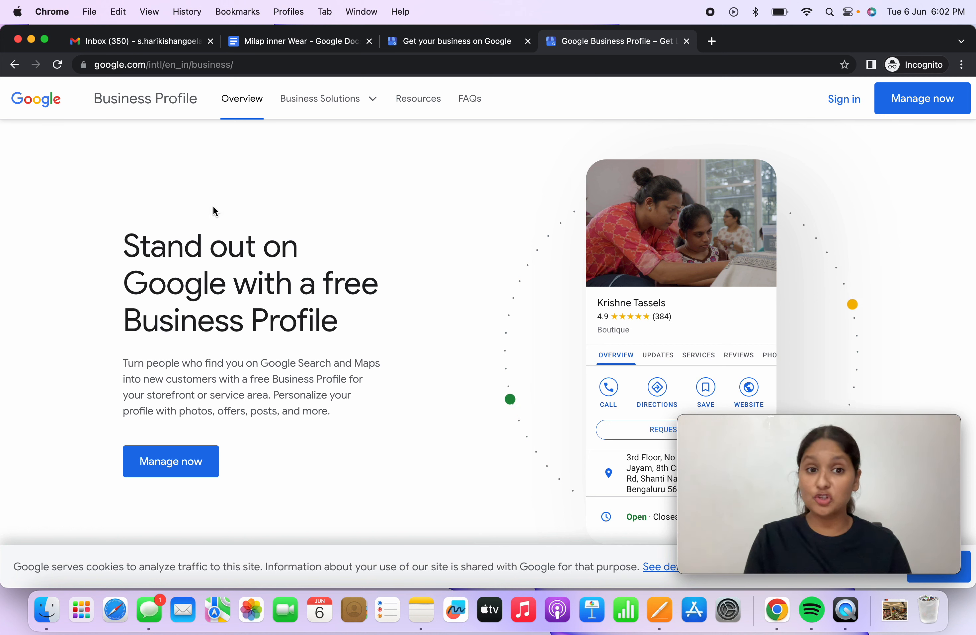
Step: Review the Google Business Profile overview page's sections on profile features, customer interaction and showing what a business offers
scroll(173, 300, down, 1)
scroll(404, 316, down, 5)
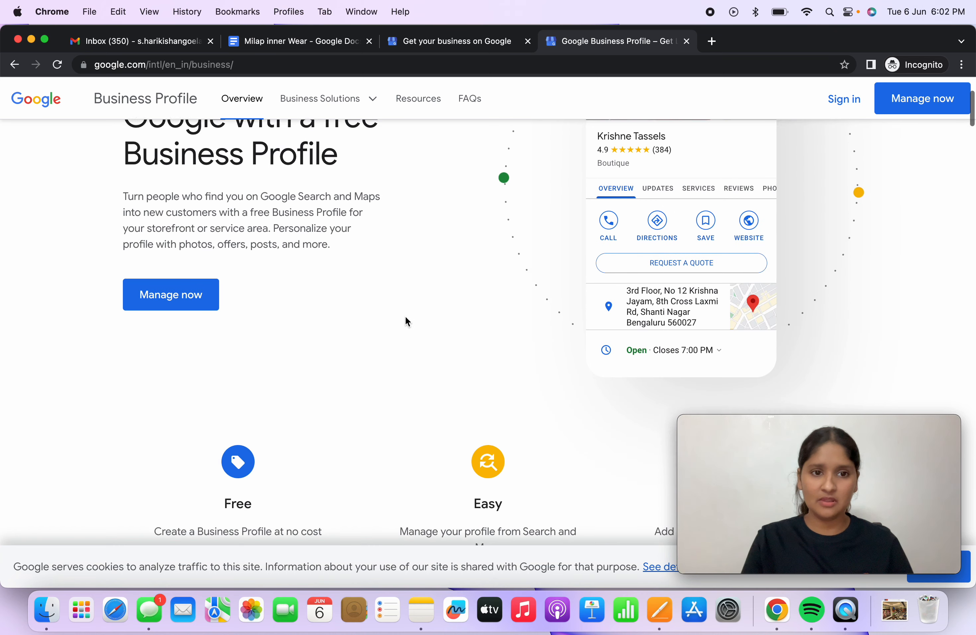
scroll(405, 315, up, 5)
scroll(404, 315, down, 7)
scroll(406, 321, down, 10)
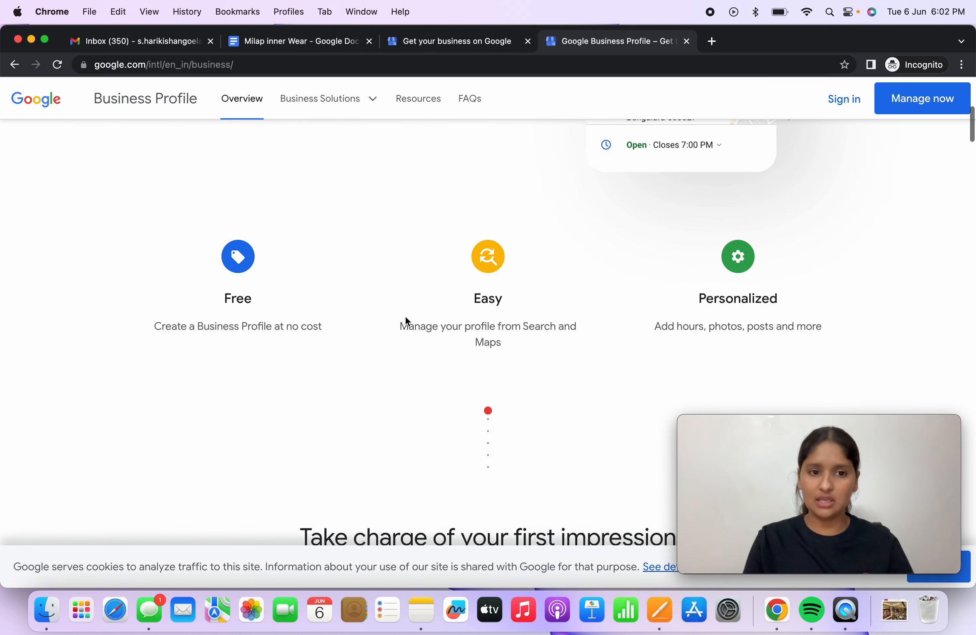
scroll(407, 316, down, 15)
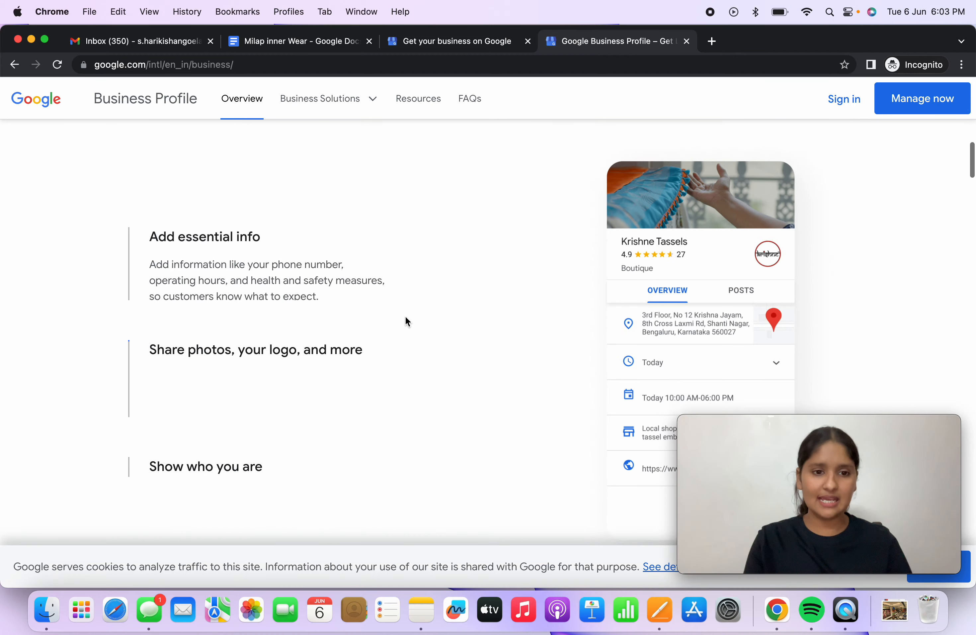
scroll(407, 321, down, 8)
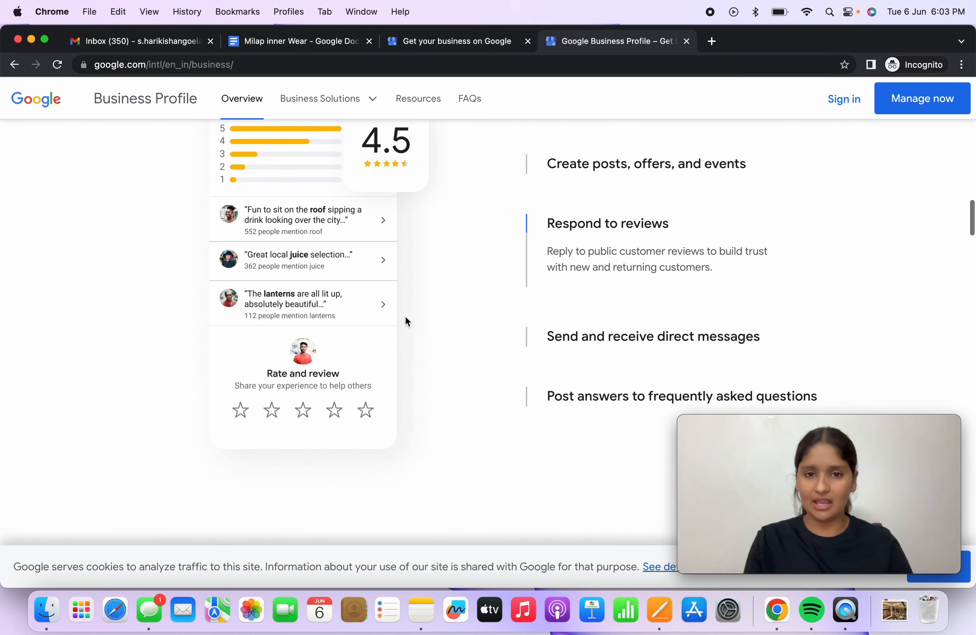
scroll(407, 321, up, 12)
scroll(621, 301, up, 3)
scroll(582, 200, down, 5)
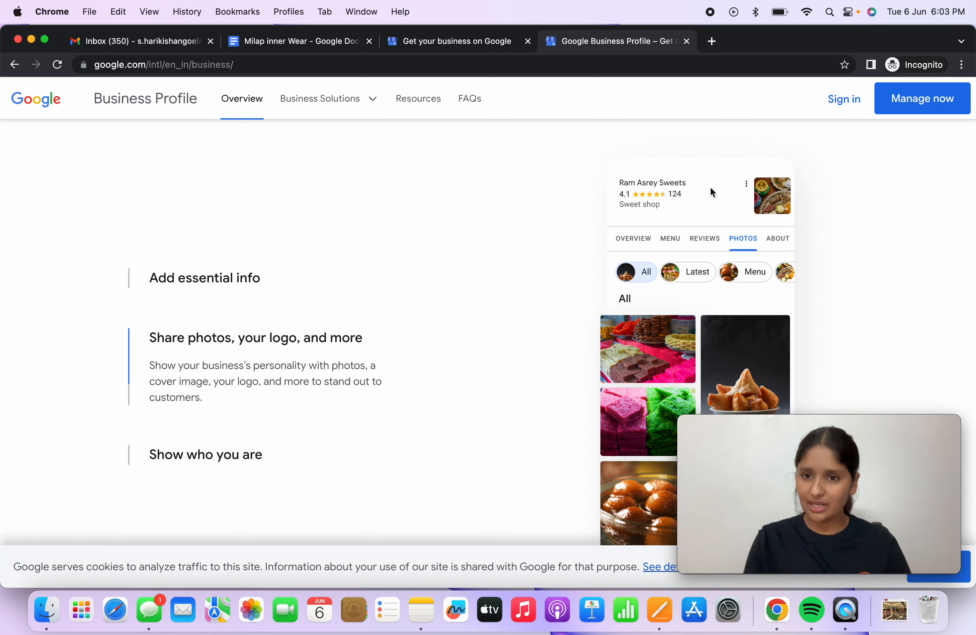
scroll(627, 380, down, 5)
scroll(626, 381, up, 5)
scroll(627, 380, down, 3)
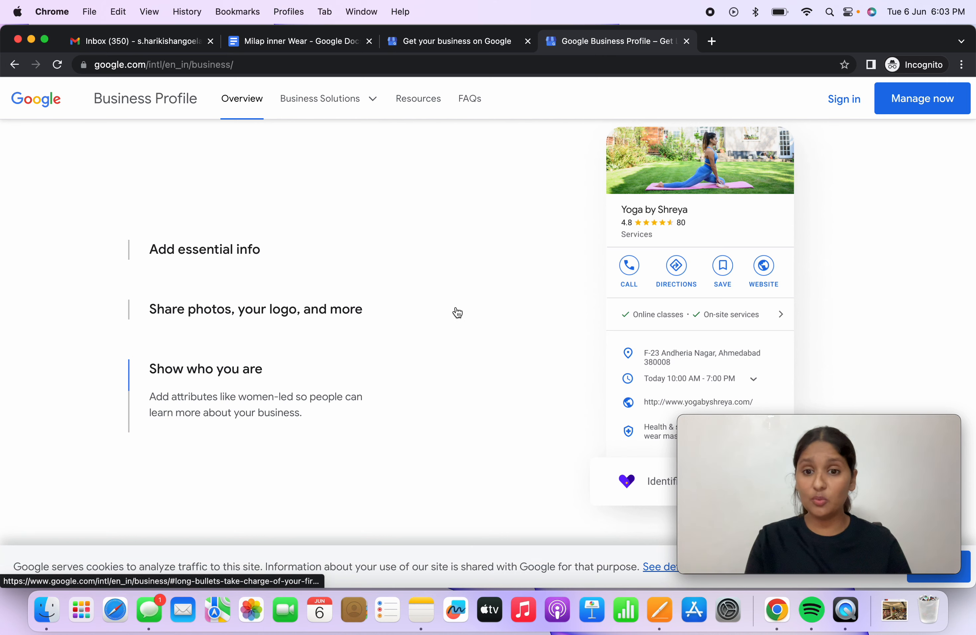
scroll(457, 313, down, 15)
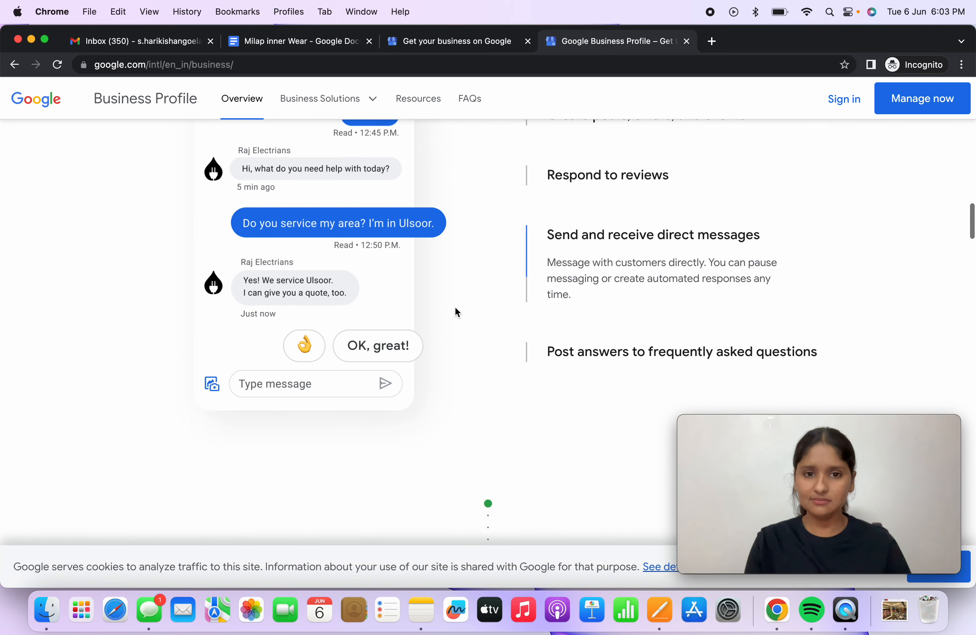
scroll(455, 308, down, 5)
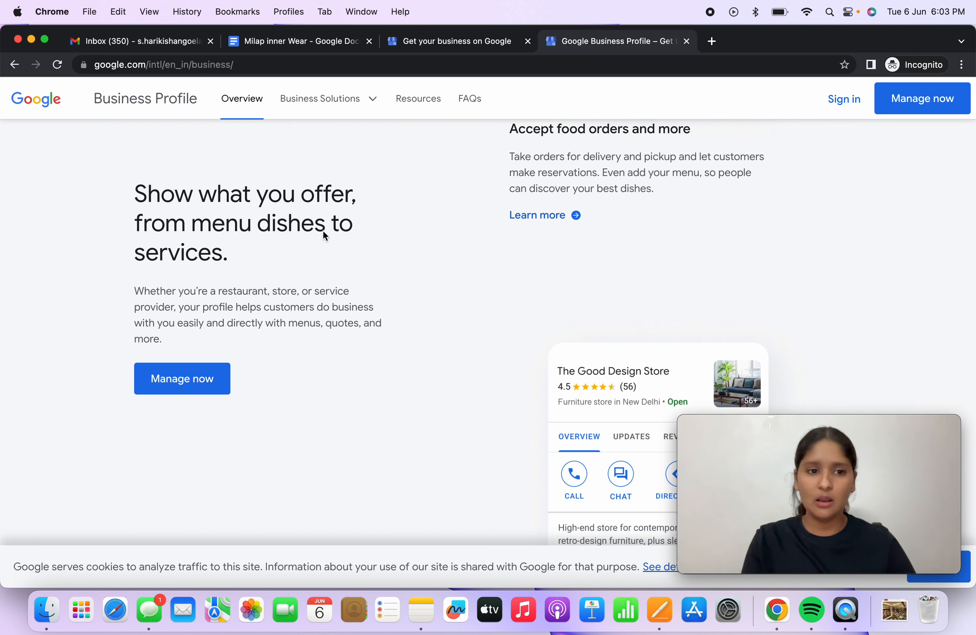
Step: Sign in to Google Business Profile to reach the form for adding a new business
click(840, 108)
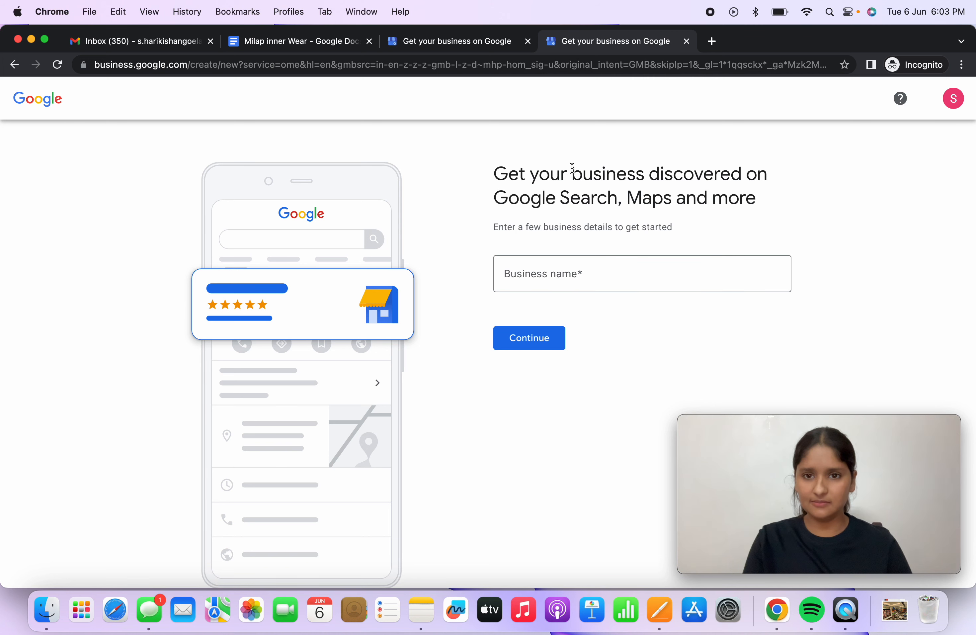
scroll(339, 409, down, 2)
scroll(572, 229, up, 2)
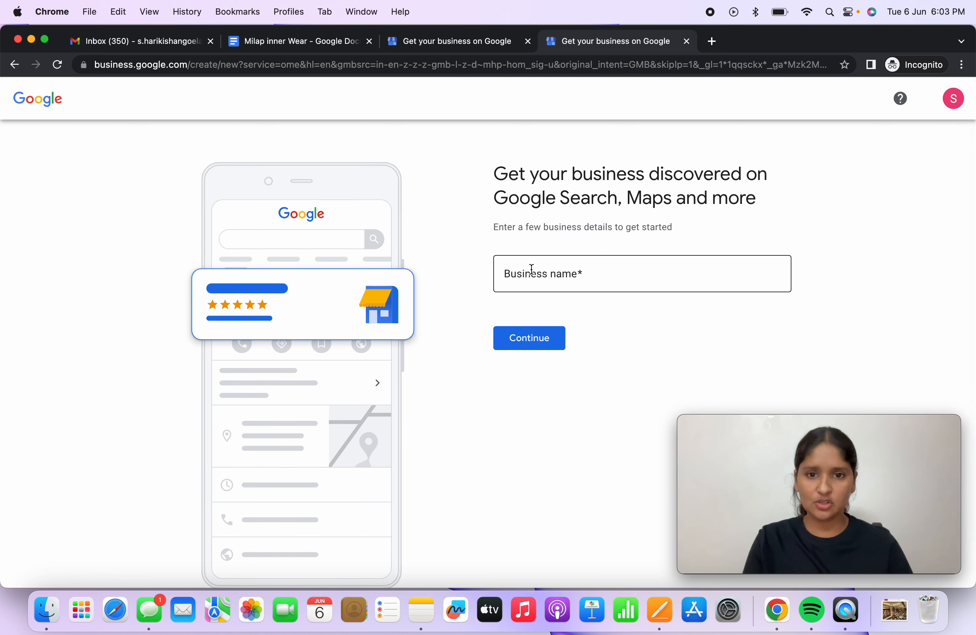
Step: Create a business named Milap Inner Wear and set its business type to Local store
click(531, 283)
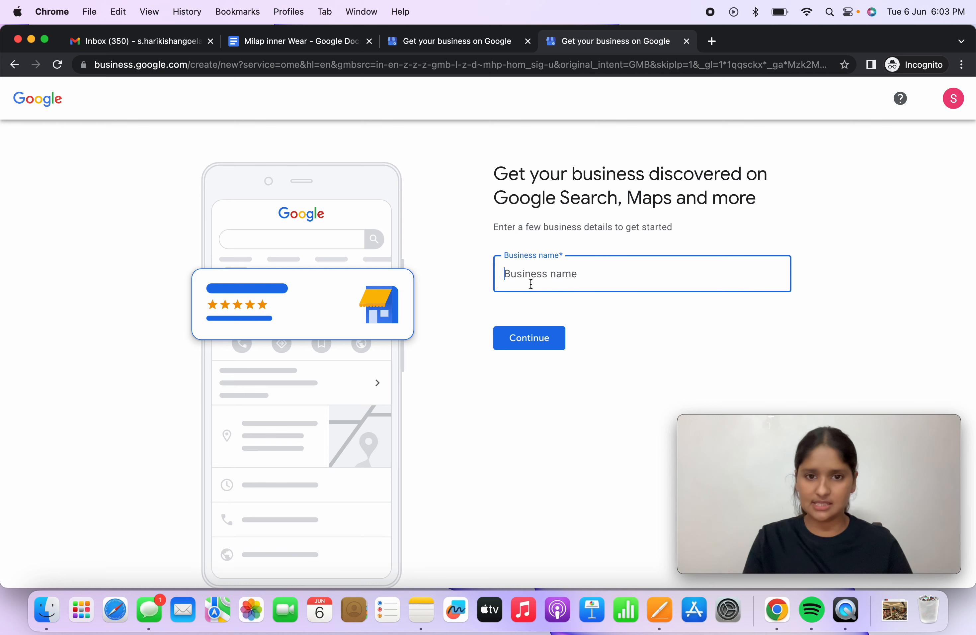
text(Milap)
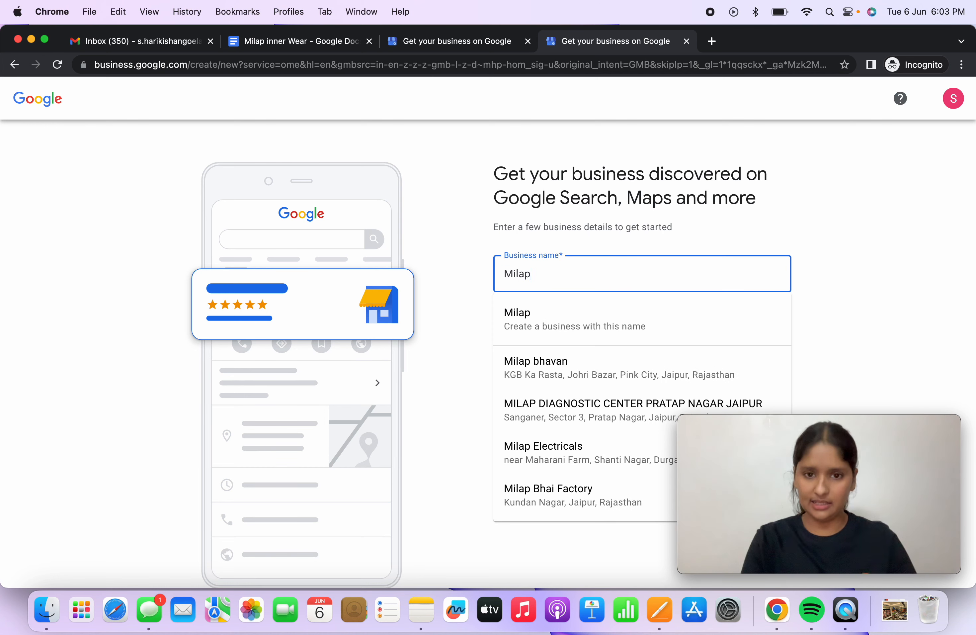
text( Inner Wear)
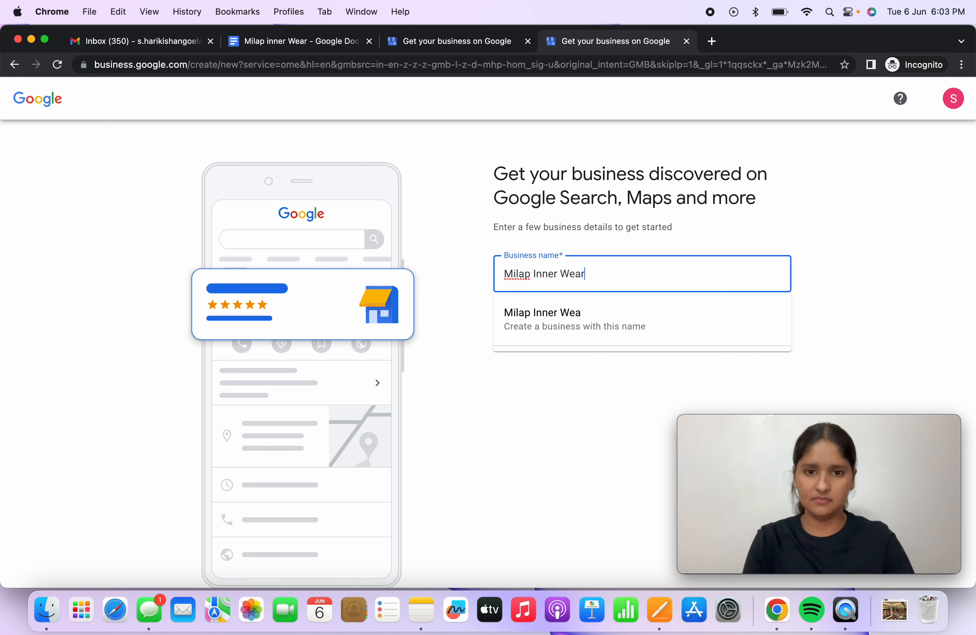
click(541, 326)
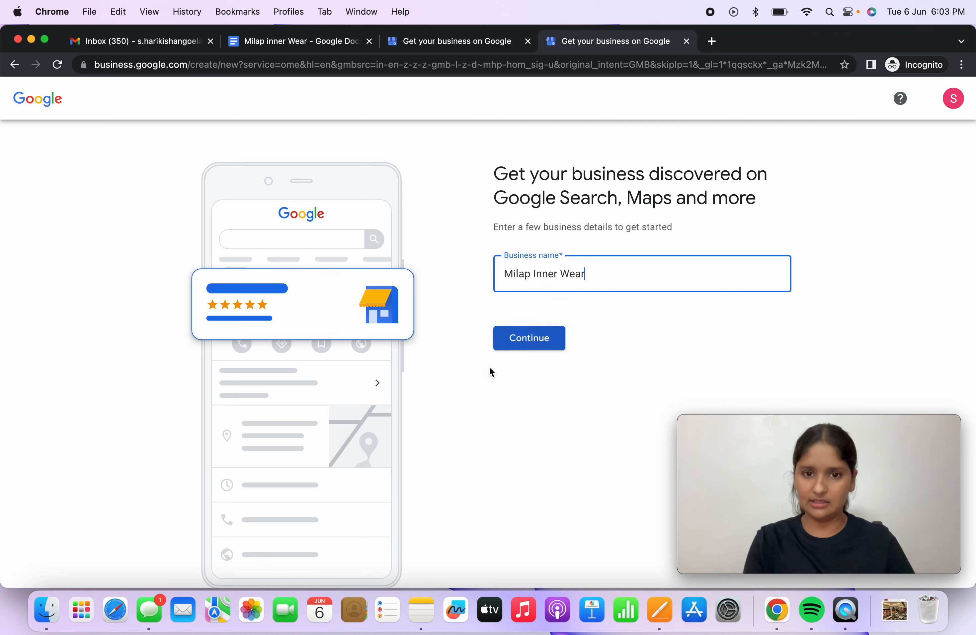
click(539, 338)
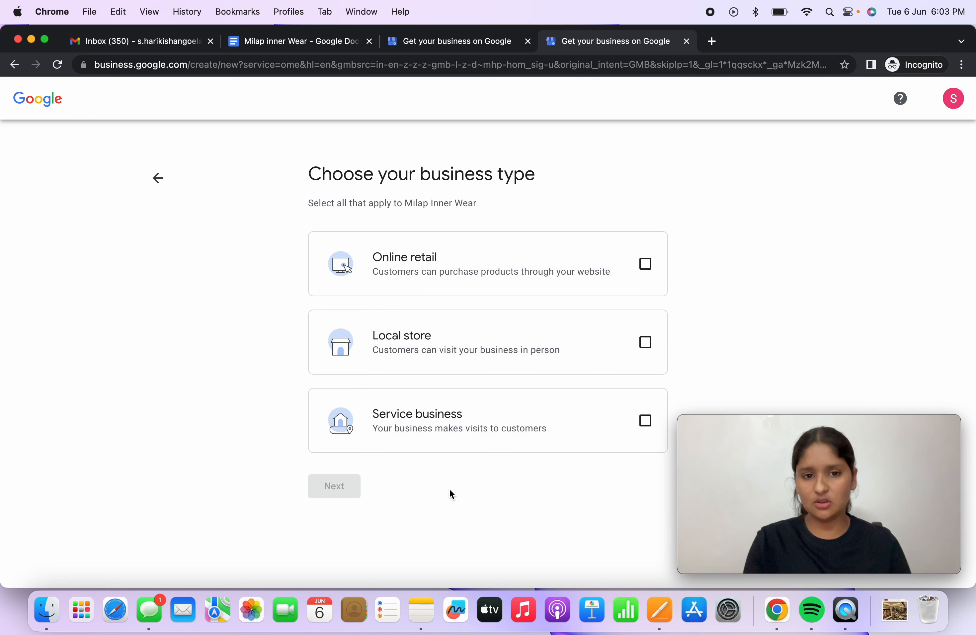
click(645, 344)
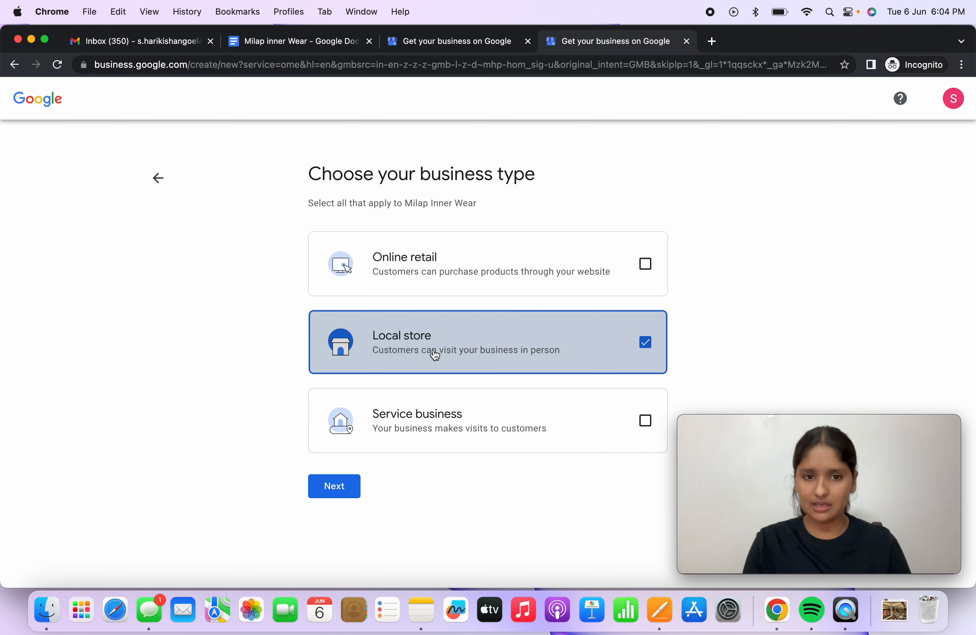
click(330, 495)
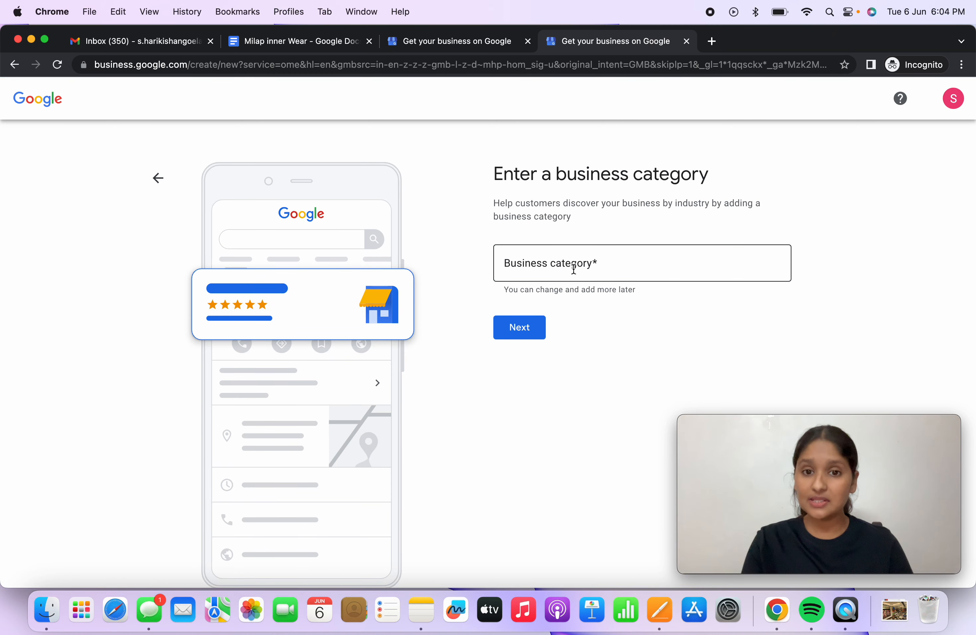
Step: Search the business categories for "fashion" and look through the suggestions
click(574, 269)
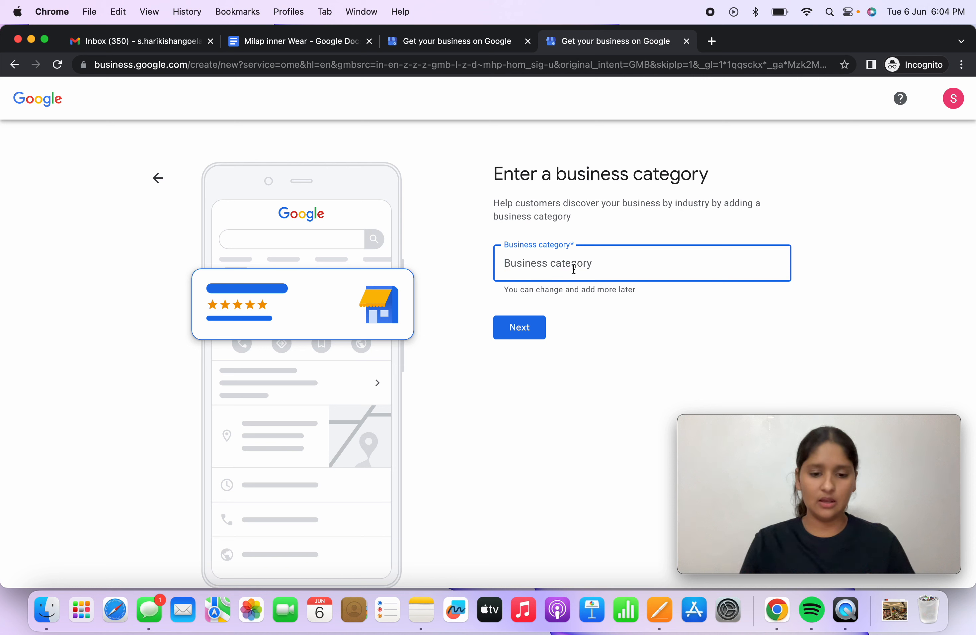
text(fashion)
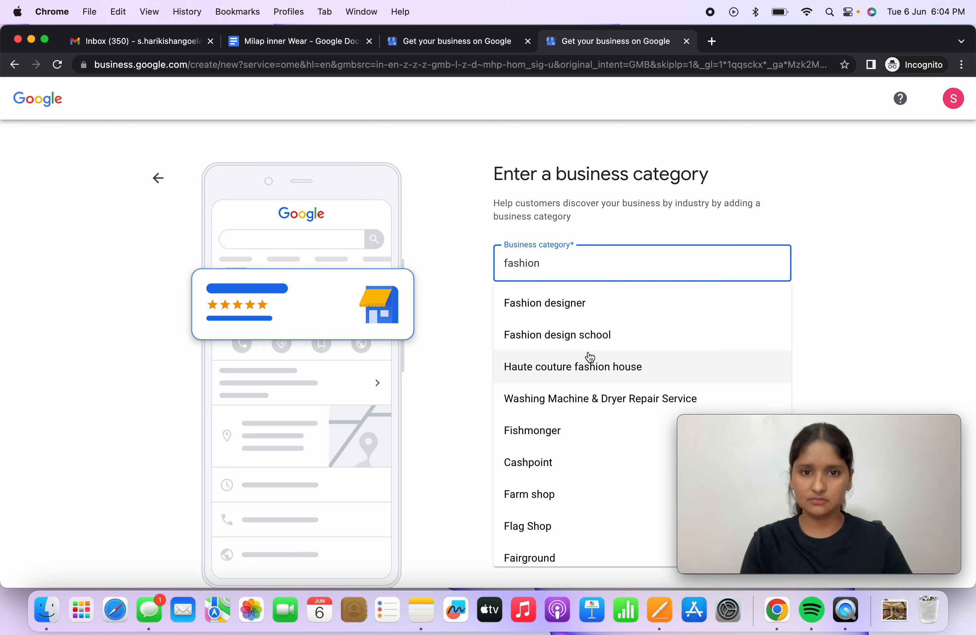
scroll(578, 417, down, 3)
scroll(577, 419, up, 1)
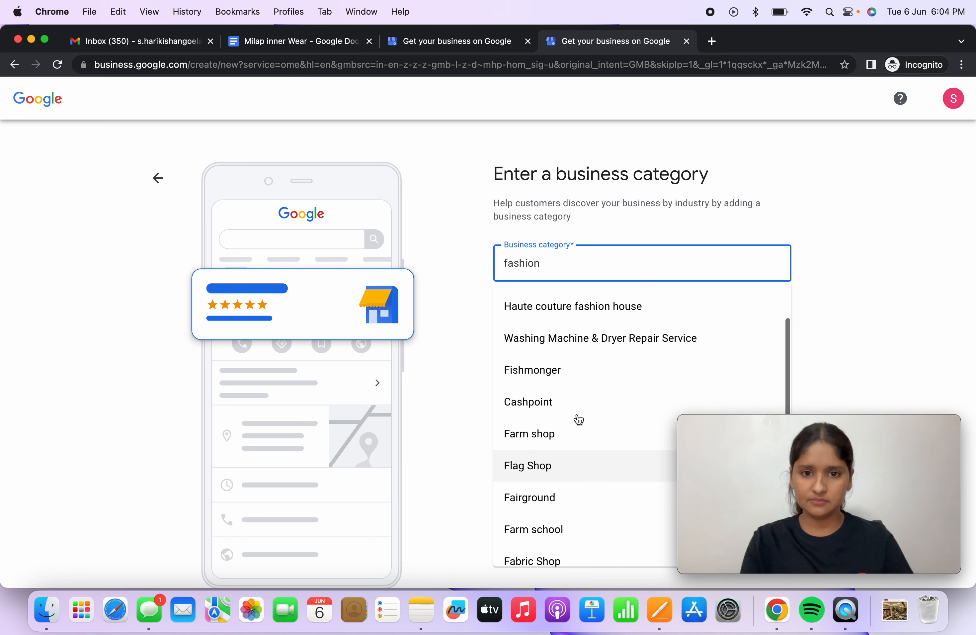
scroll(577, 418, down, 3)
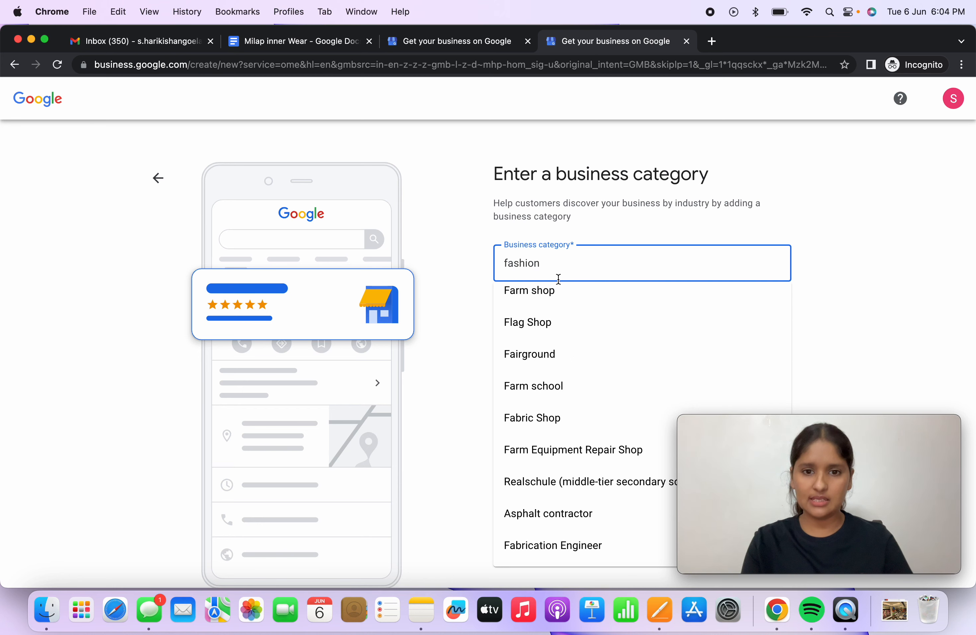
scroll(558, 386, up, 5)
scroll(526, 333, up, 1)
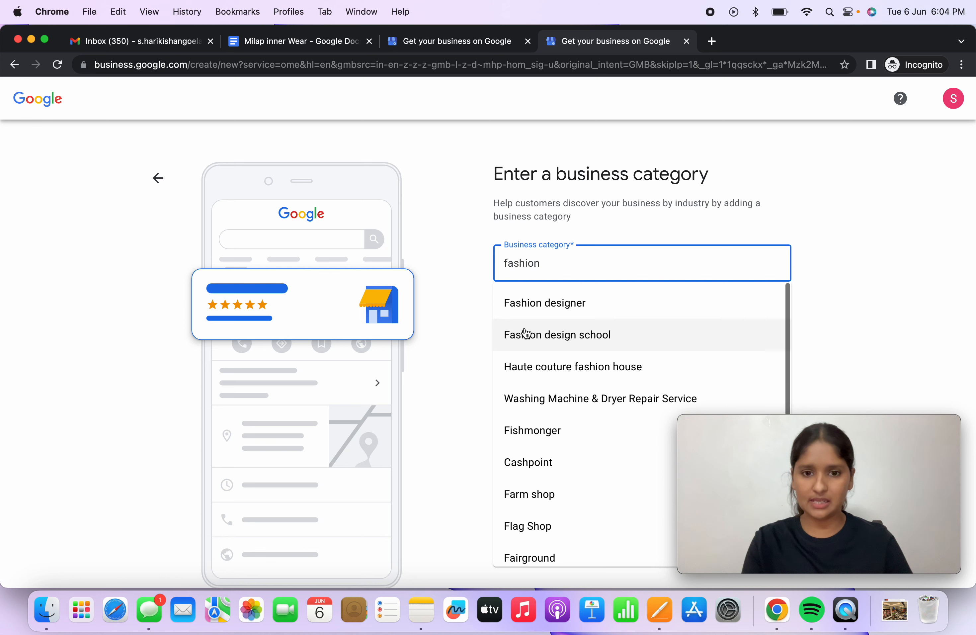
double_click(543, 268)
text(garm)
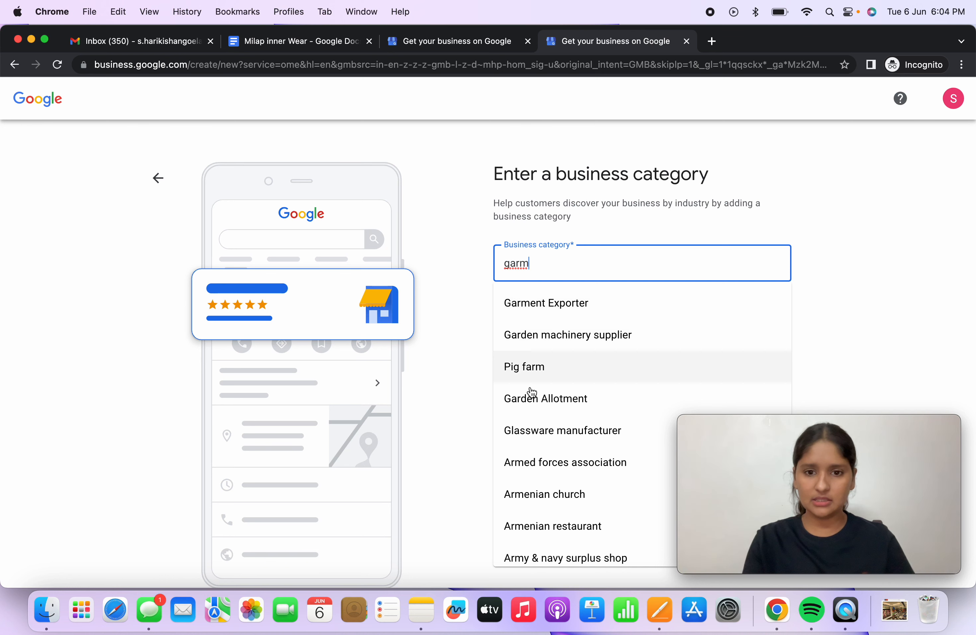
scroll(520, 444, down, 3)
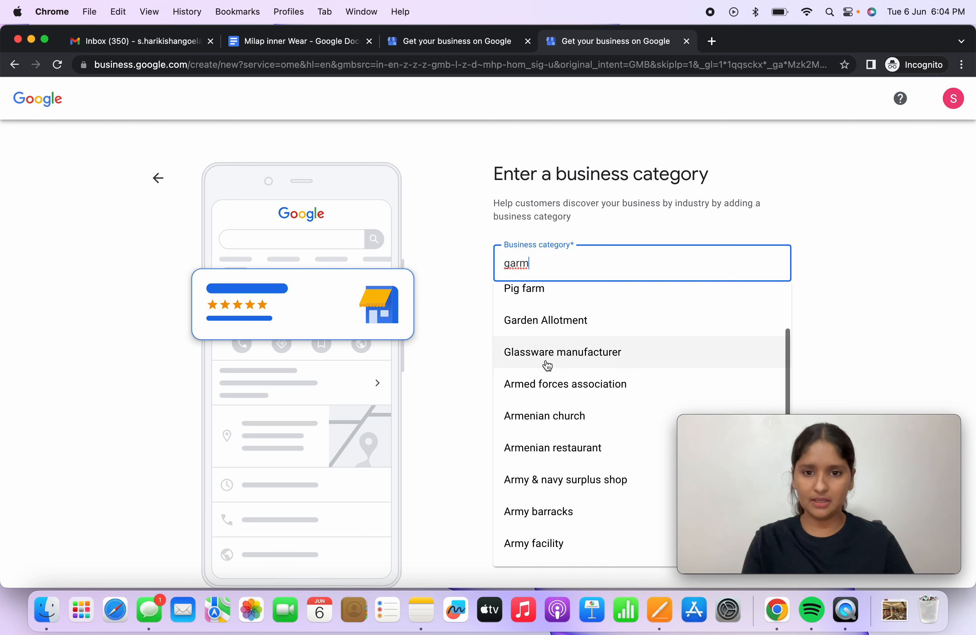
click(562, 352)
click(552, 270)
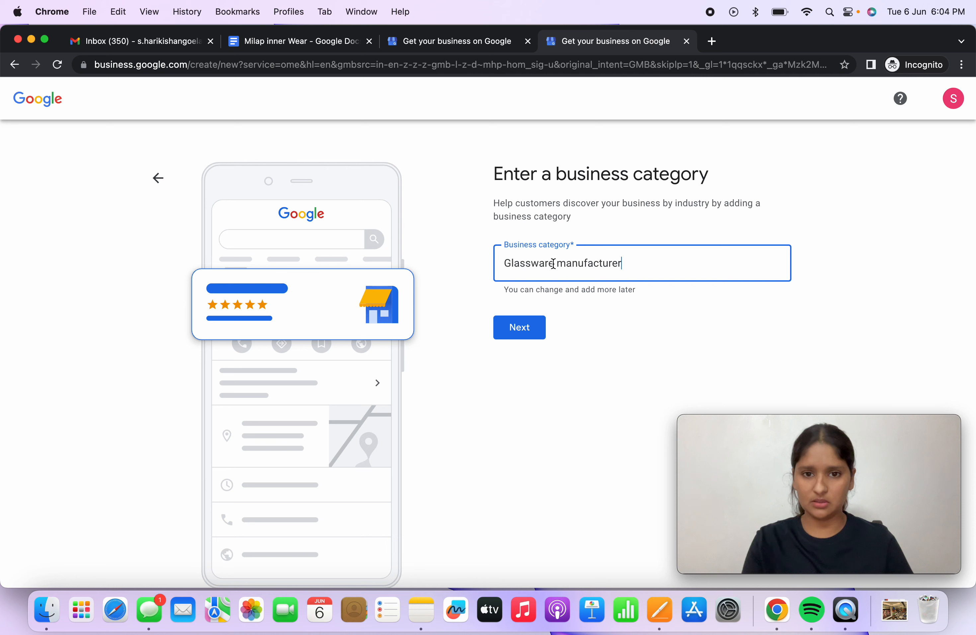
drag(554, 266, 482, 256)
key(BackSpace)
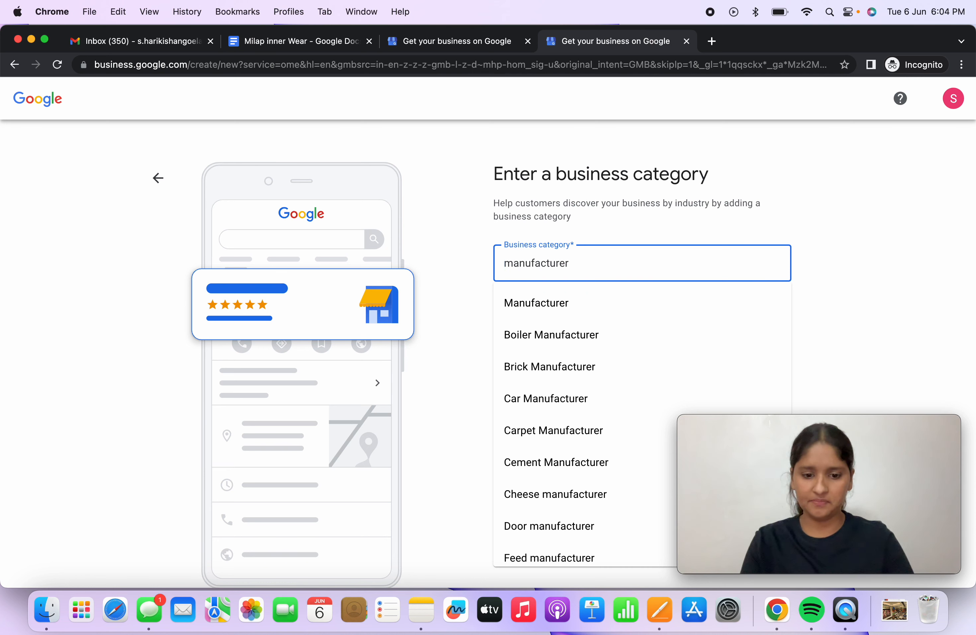
text(garm)
text(ent)
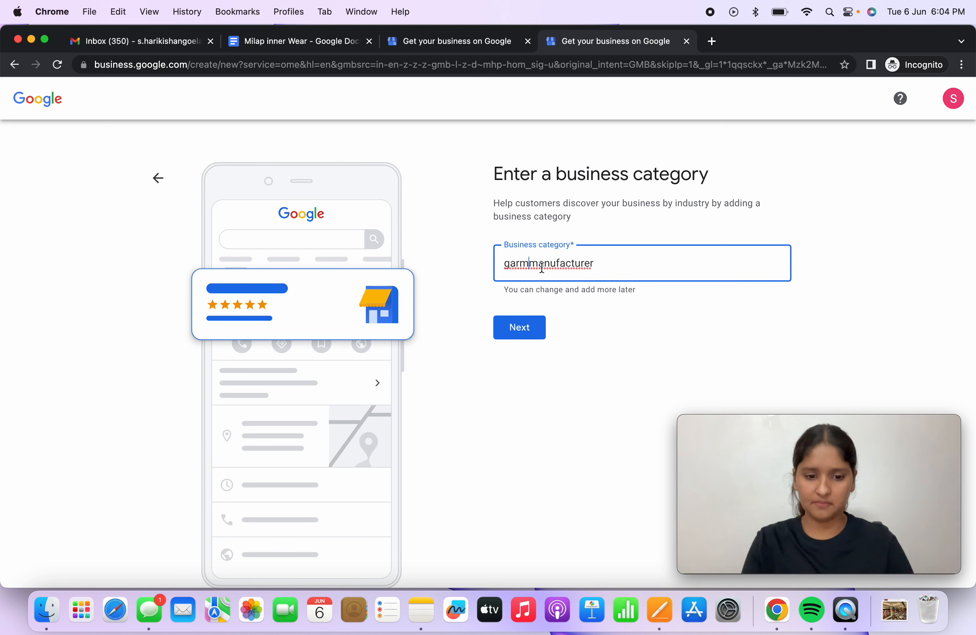
triple_click(640, 268)
key(BackSpace)
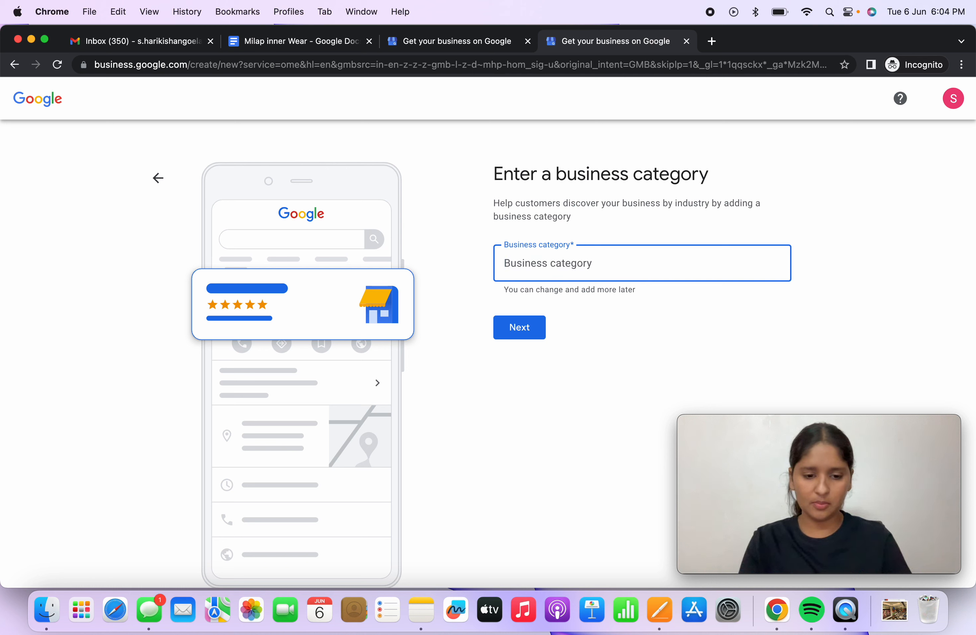
Step: Search the categories for "Garment", choose Garment Exporter as the business category and continue to the business address form
text(Garment)
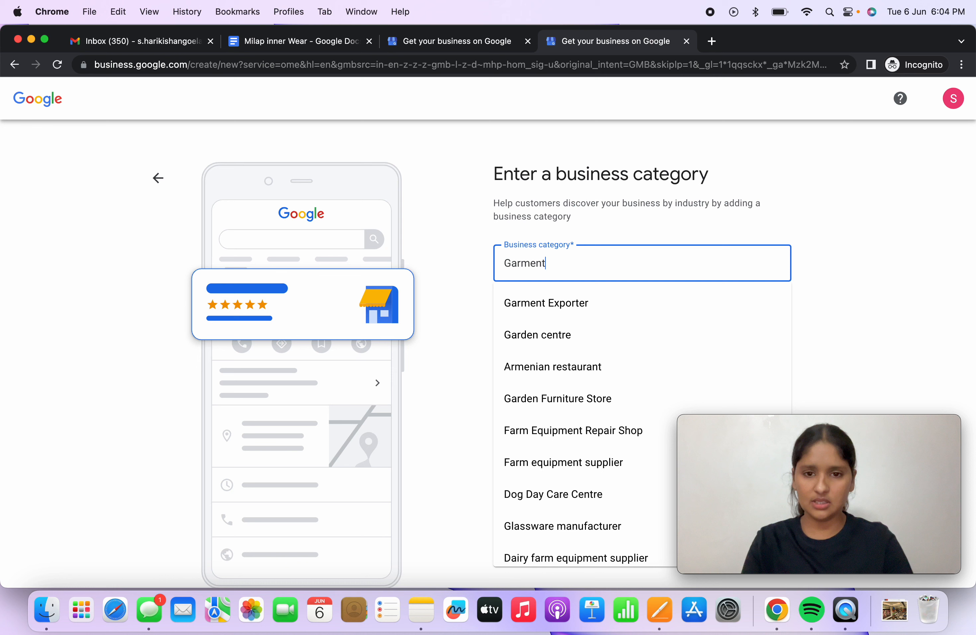
scroll(545, 371, down, 5)
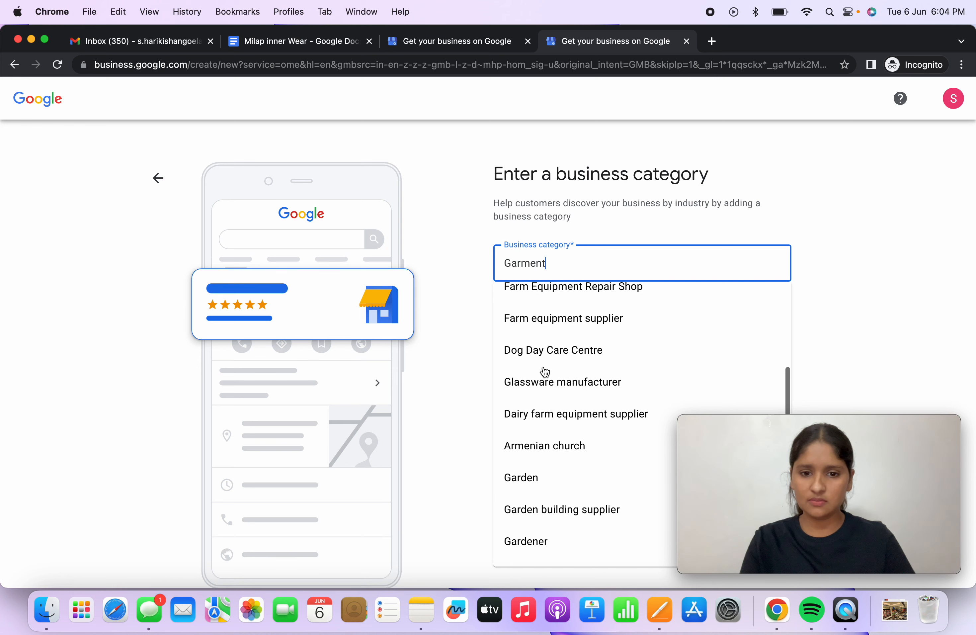
scroll(544, 371, up, 5)
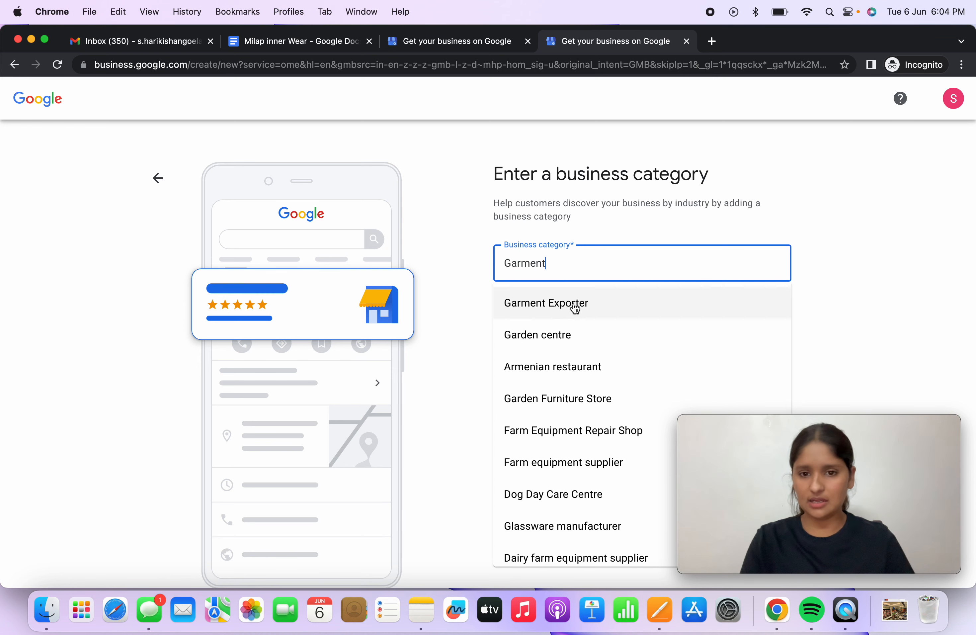
click(576, 306)
click(524, 329)
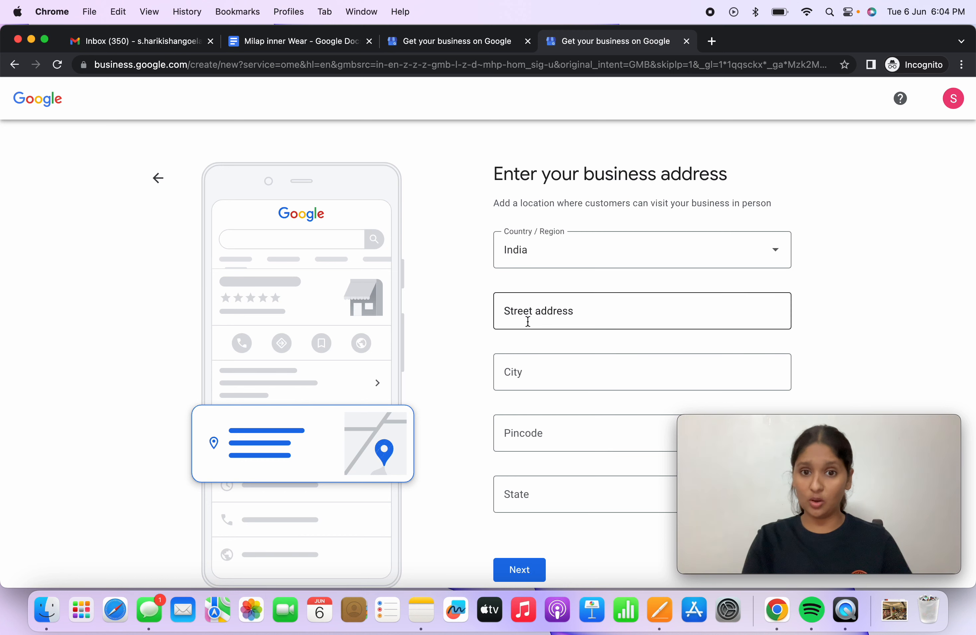
Step: Switch to the "Milap inner Wear" Google Docs document and copy the first line of the business's street address
click(306, 41)
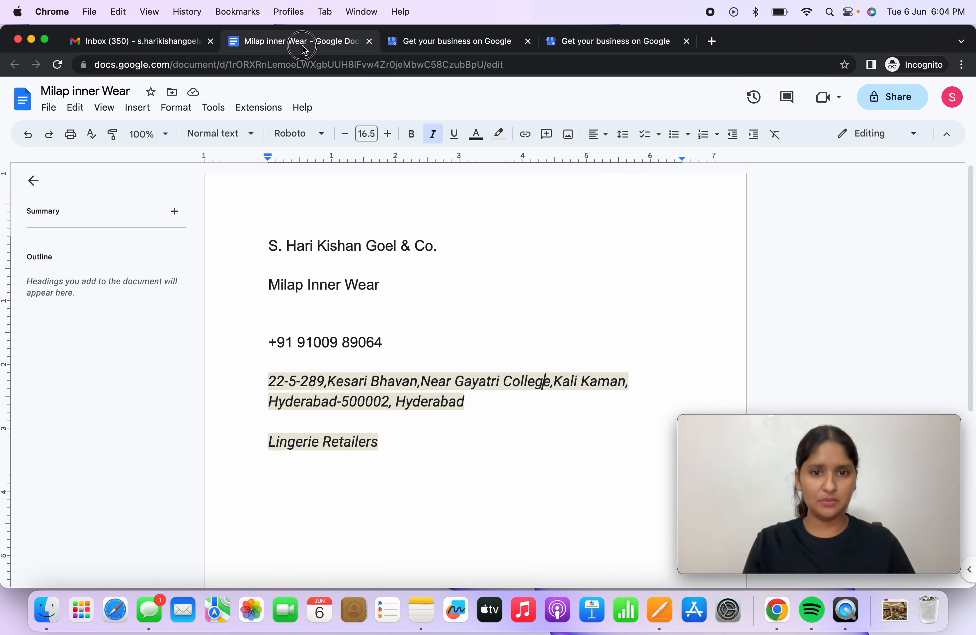
click(342, 317)
scroll(430, 372, down, 1)
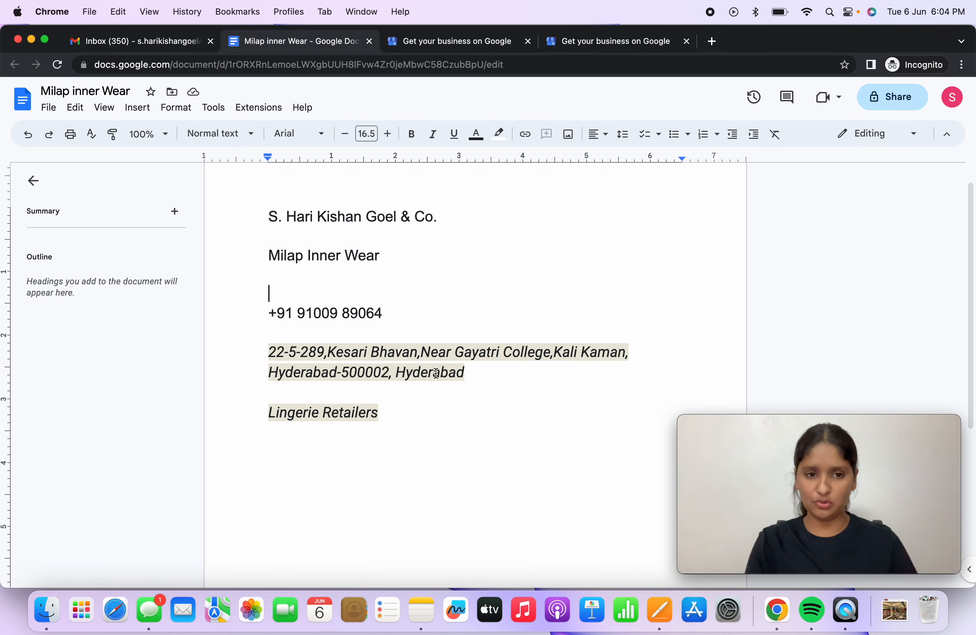
drag(268, 349, 633, 351)
key(super+c)
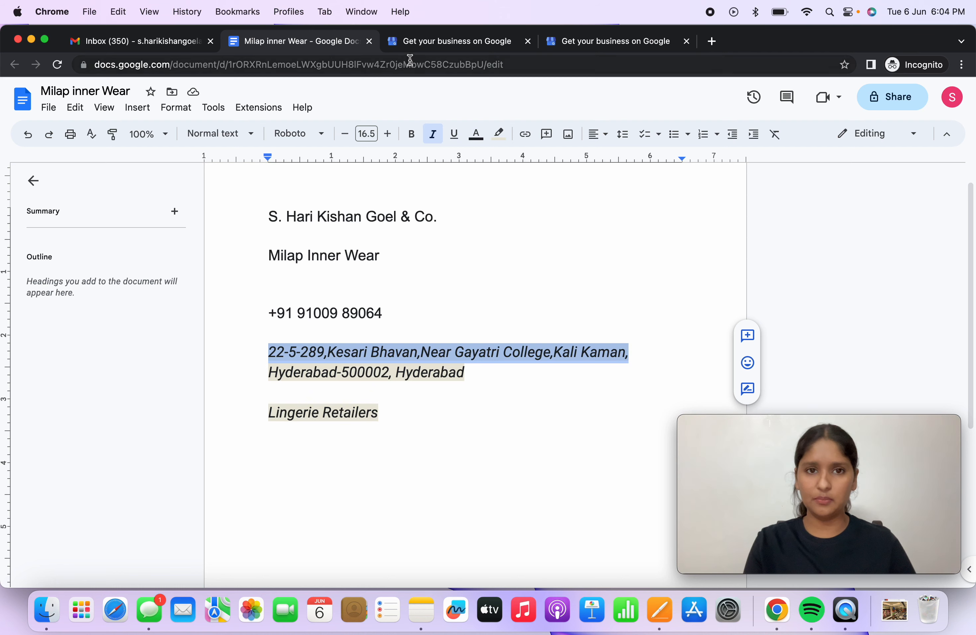
Step: Close the duplicate business tab and fill the address form with the copied street line, minus its trailing comma, and the city Hyderabad
click(418, 43)
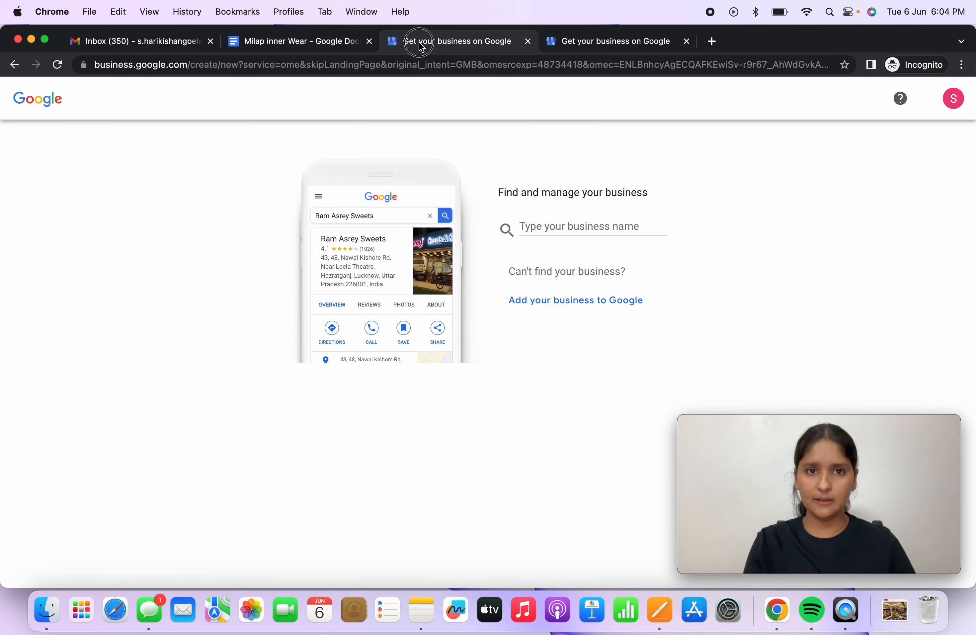
click(528, 41)
click(527, 308)
key(super+v)
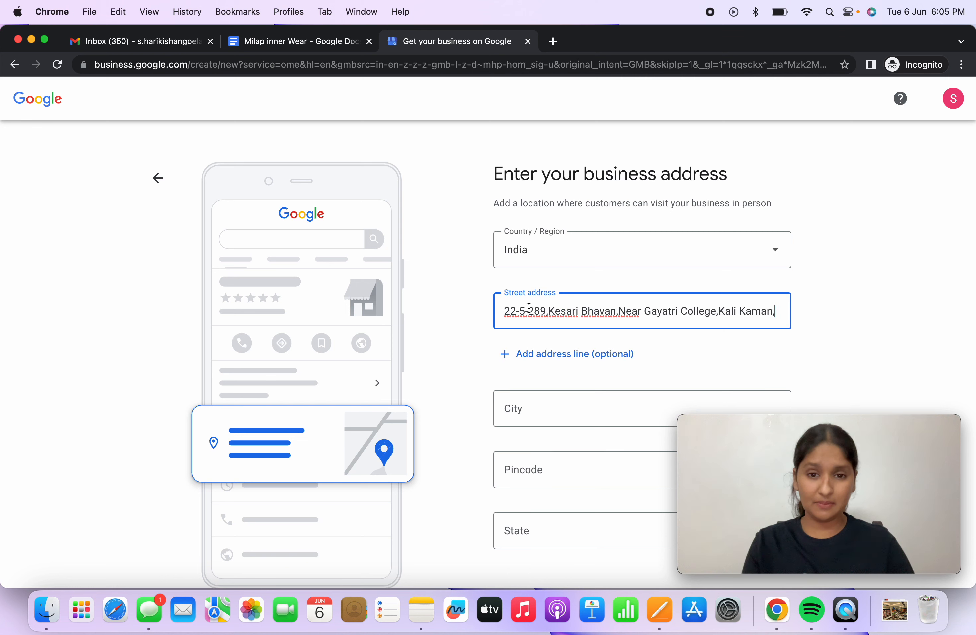
key(BackSpace)
click(577, 407)
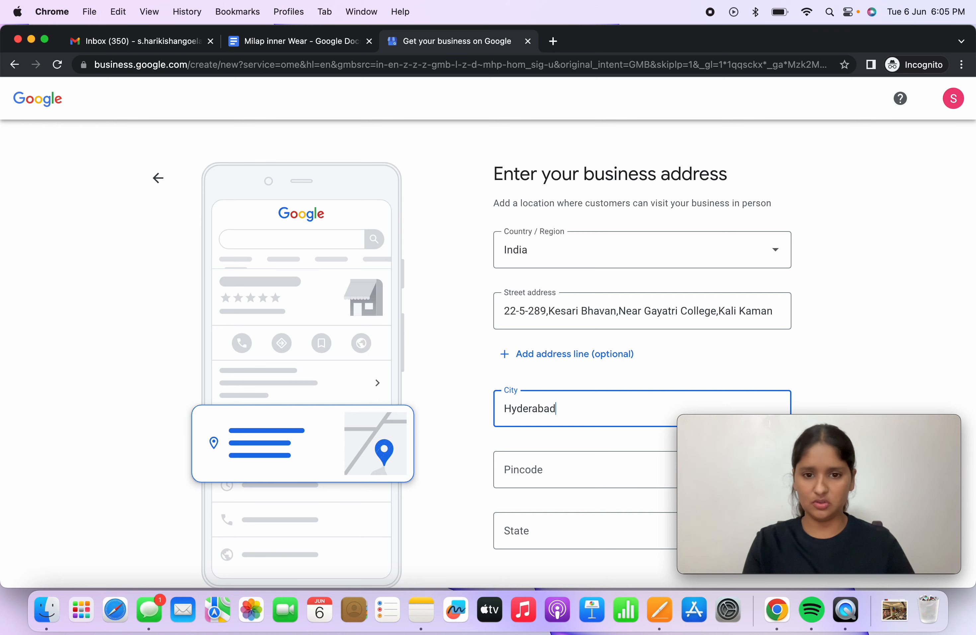
Step: Copy the pincode from the Google Docs document into the Pincode field of the business address form
click(522, 465)
click(280, 41)
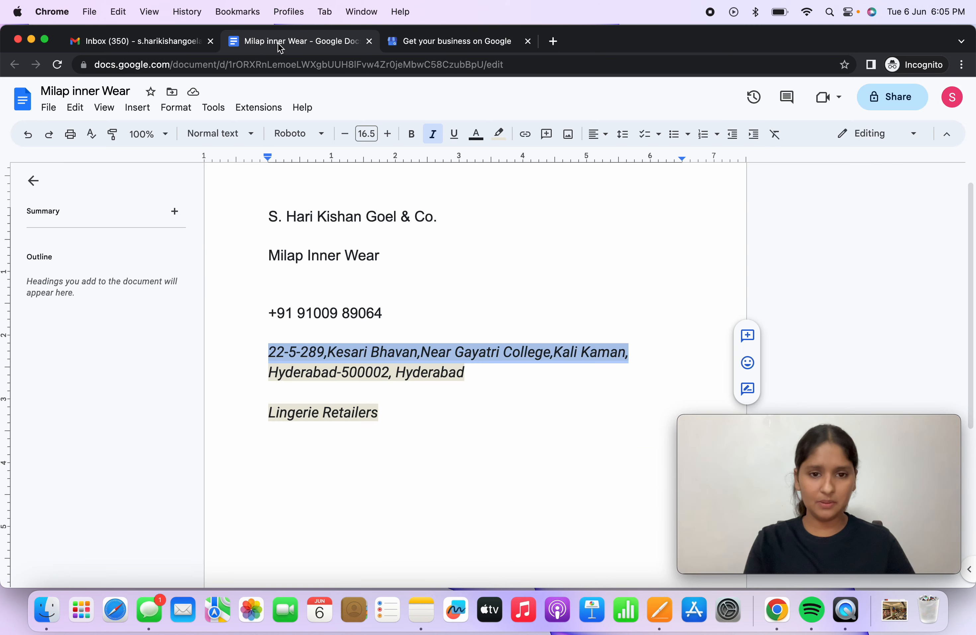
drag(406, 402, 344, 374)
key(super+c)
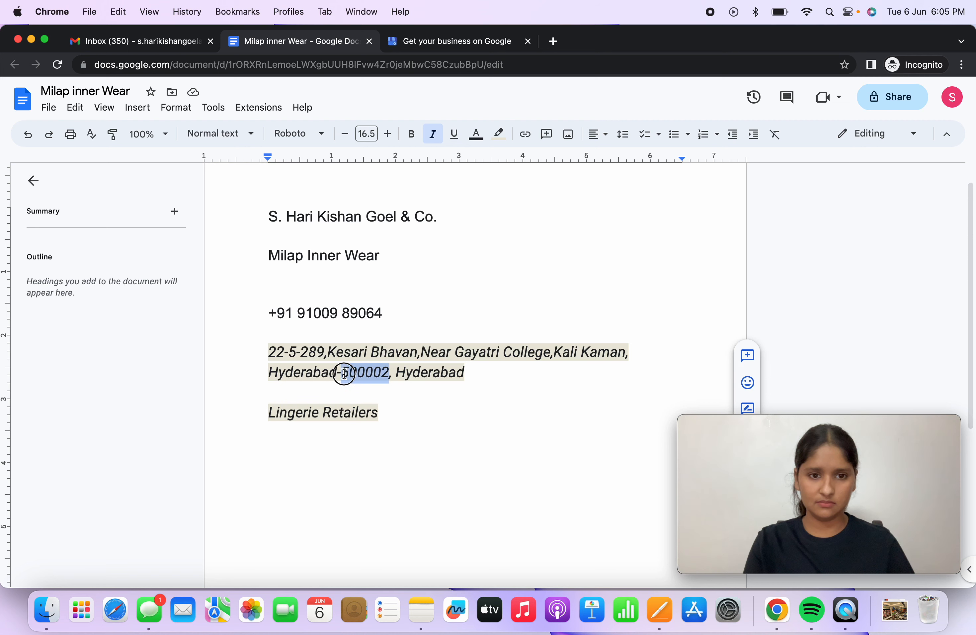
click(421, 49)
key(super+v)
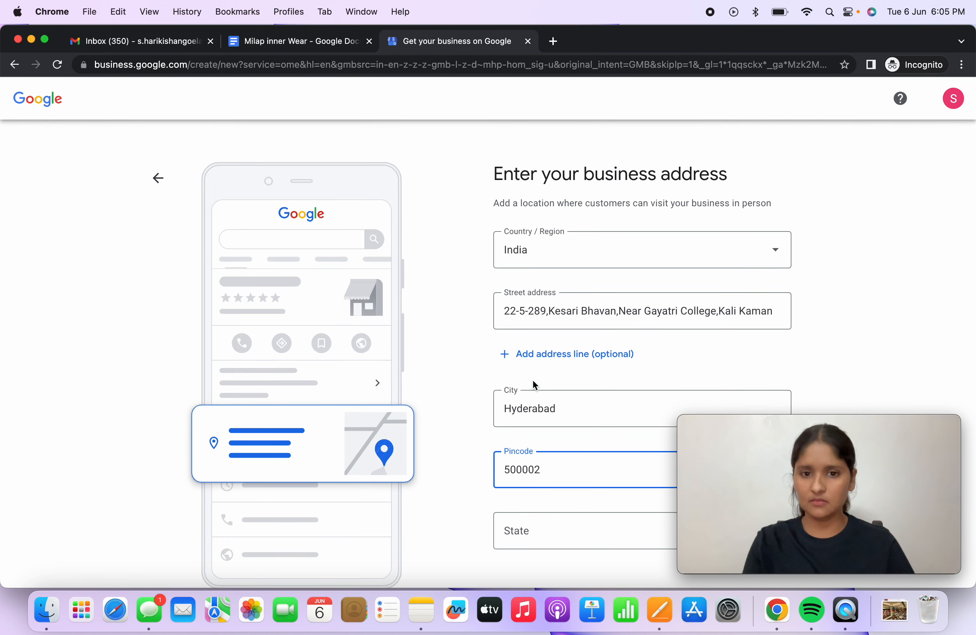
Step: Set the state of the business address to Telangana and submit the address
scroll(500, 445, down, 2)
click(519, 458)
key(h)
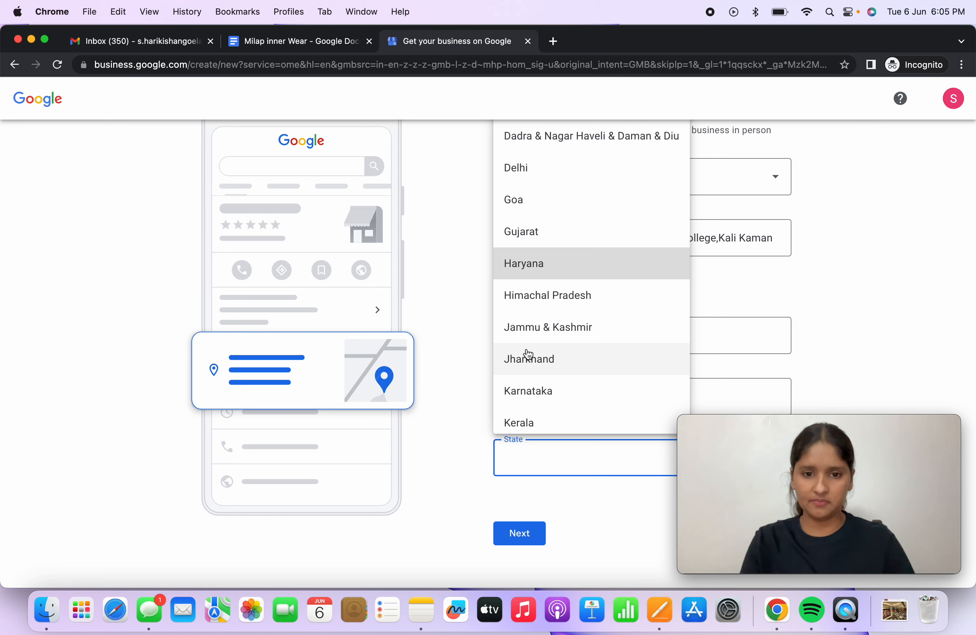
click(479, 457)
click(536, 453)
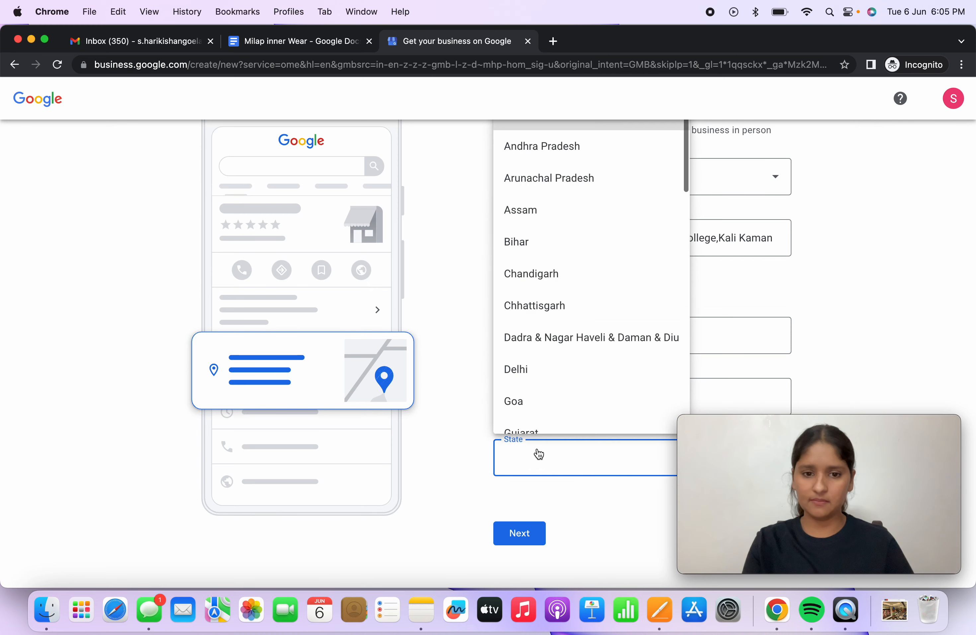
key(t)
key(e)
click(544, 295)
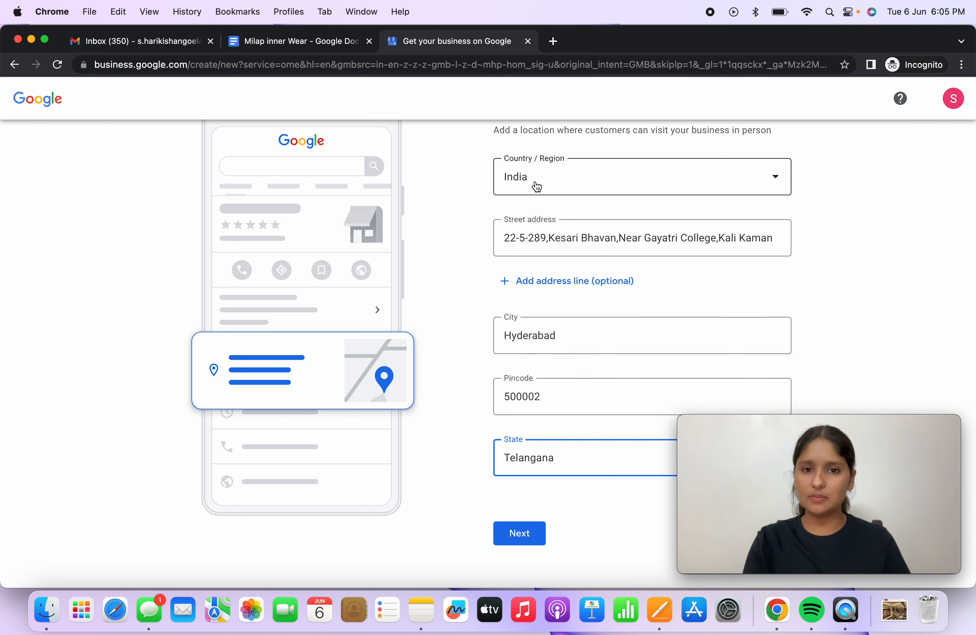
click(520, 534)
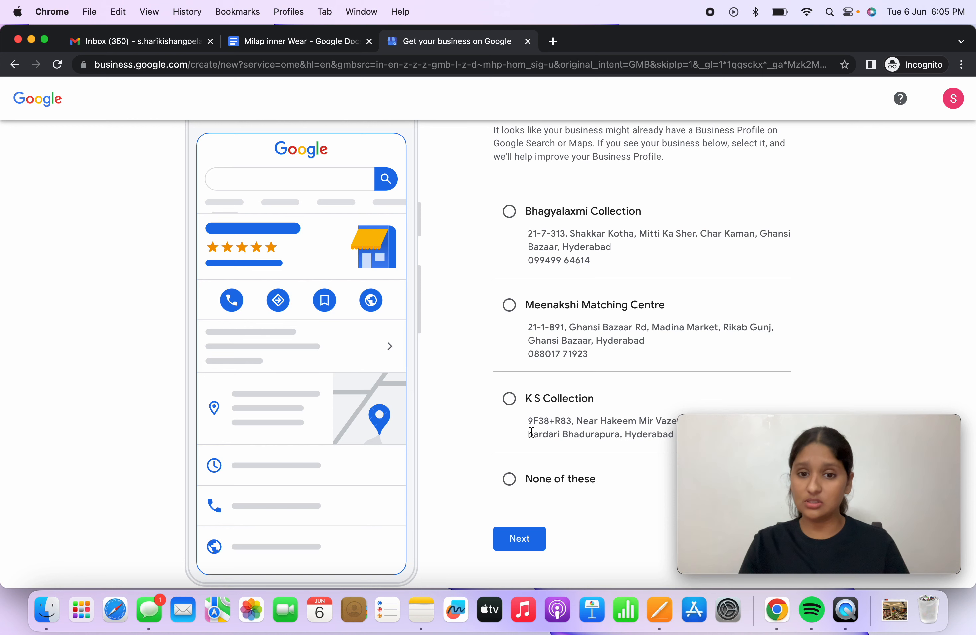
Step: Choose "None of these" for the suggested existing businesses and accept the marker's location on the map
scroll(532, 432, up, 2)
scroll(520, 433, down, 4)
click(508, 436)
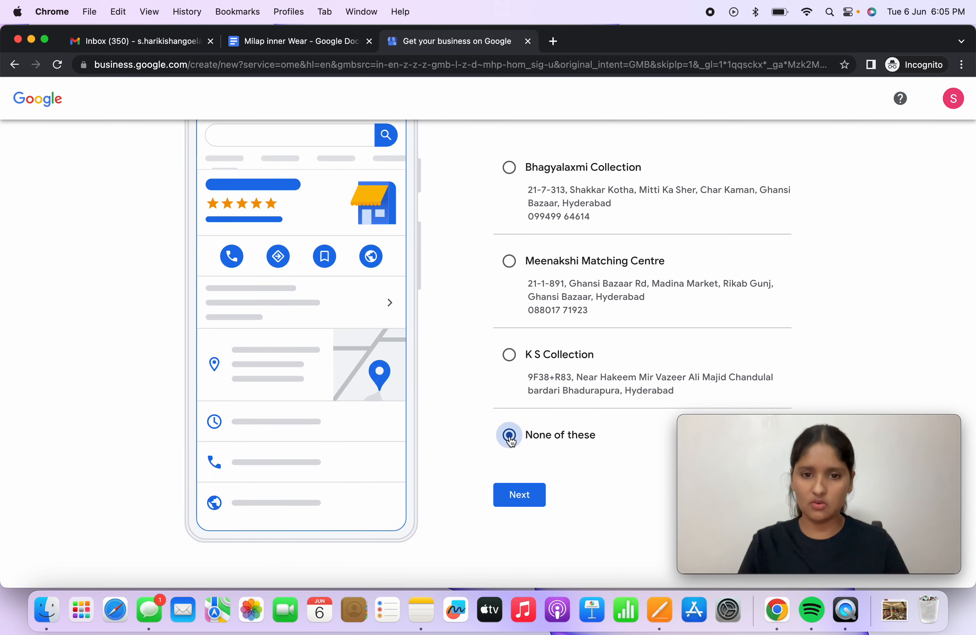
click(514, 499)
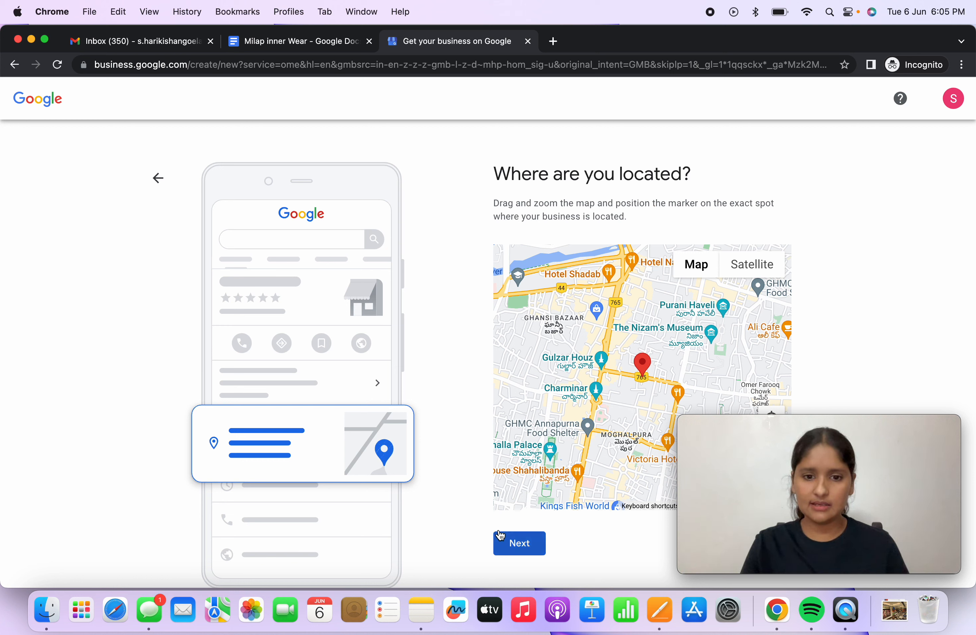
click(517, 547)
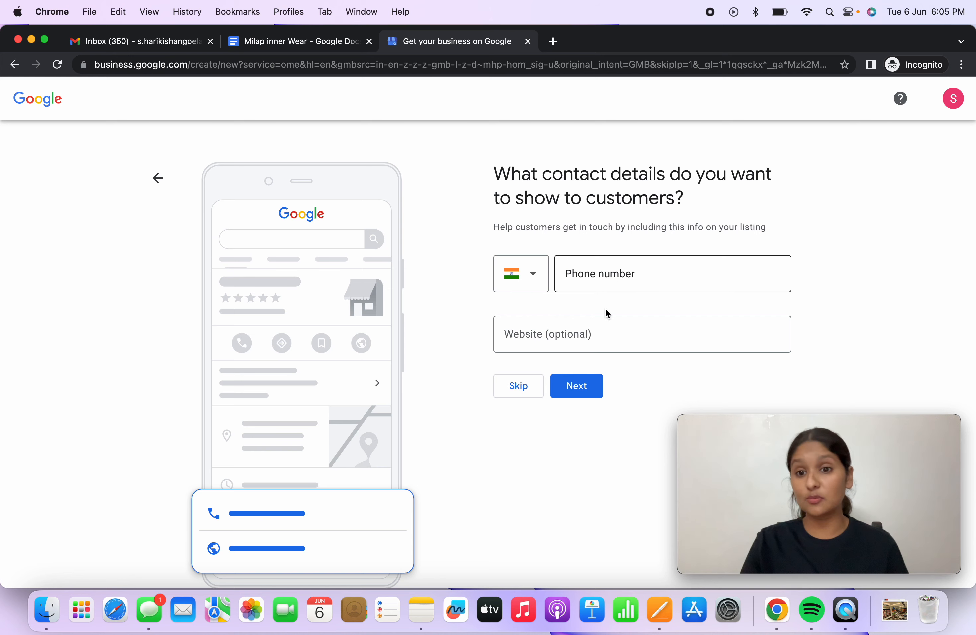
Step: Copy the phone number without its country code from the Google Docs document into the contact details and continue without a website
click(593, 271)
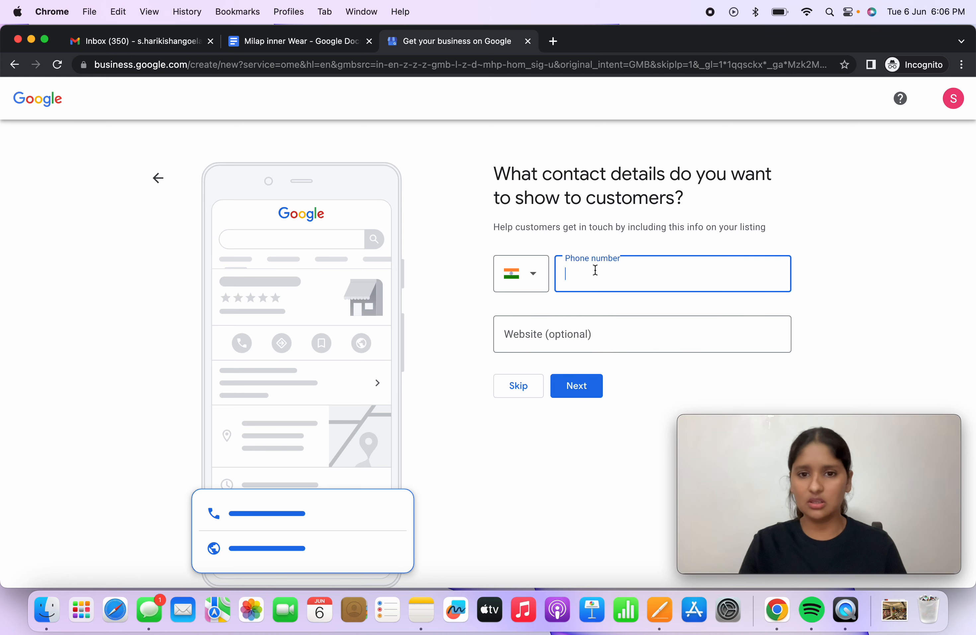
click(271, 46)
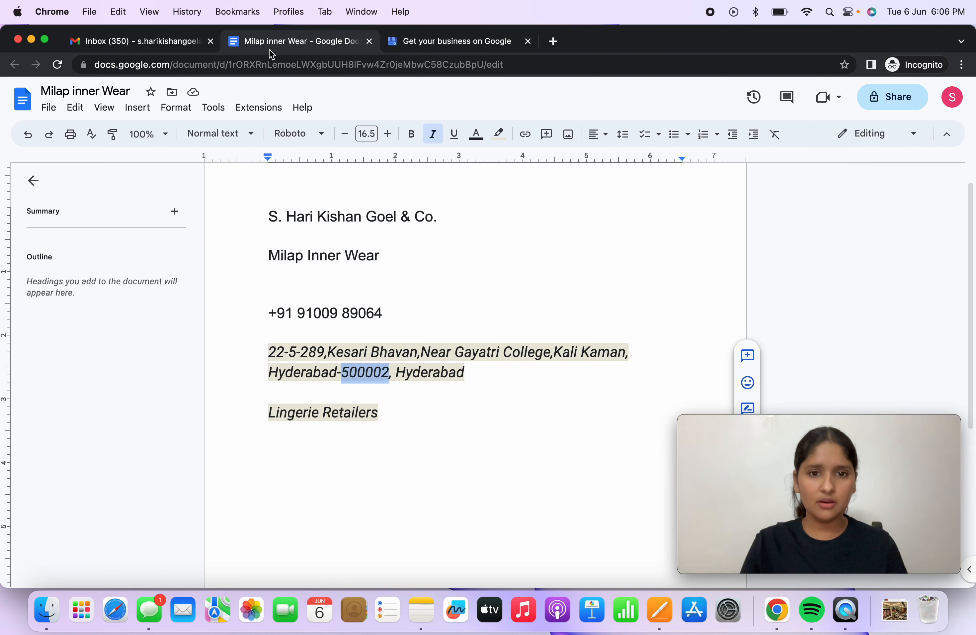
click(386, 431)
drag(384, 313, 299, 314)
key(cmd+c)
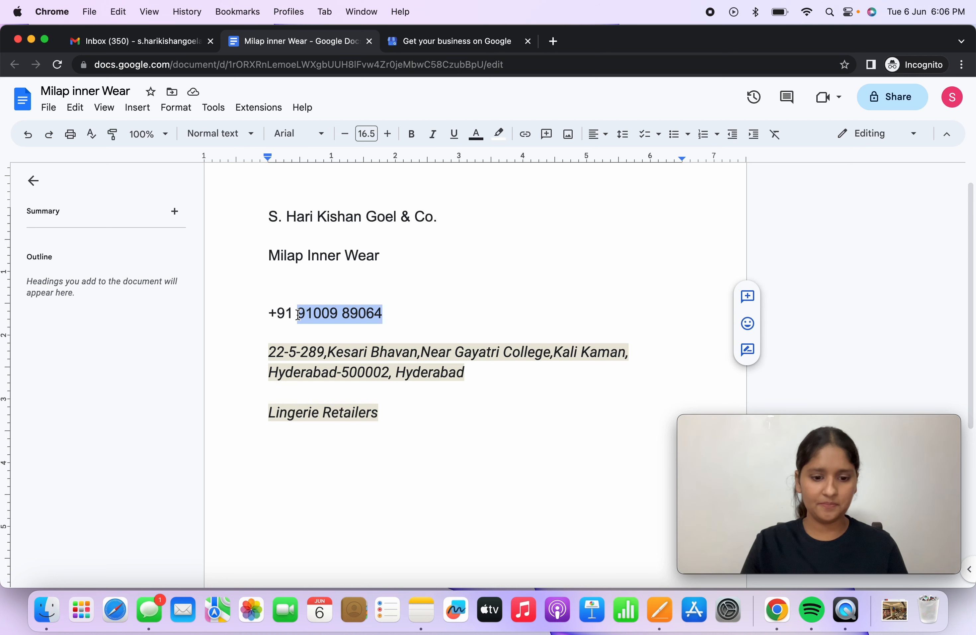
click(444, 41)
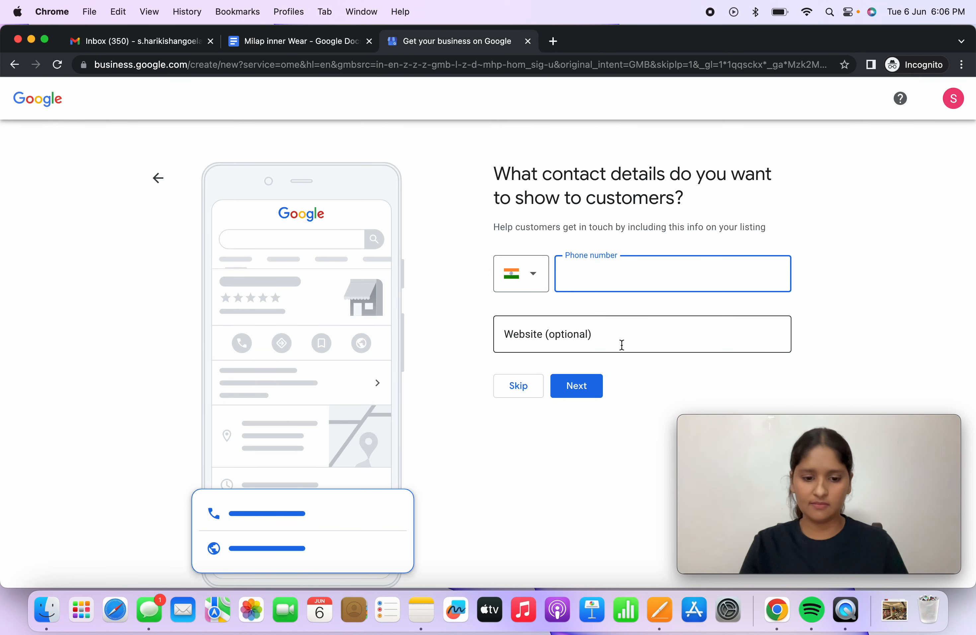
key(cmd+v)
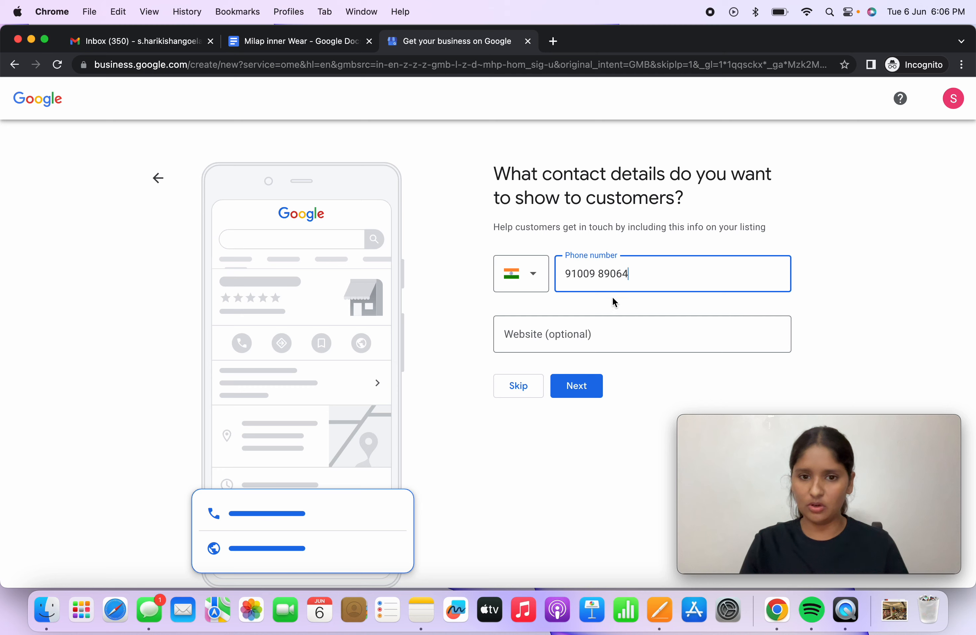
click(582, 388)
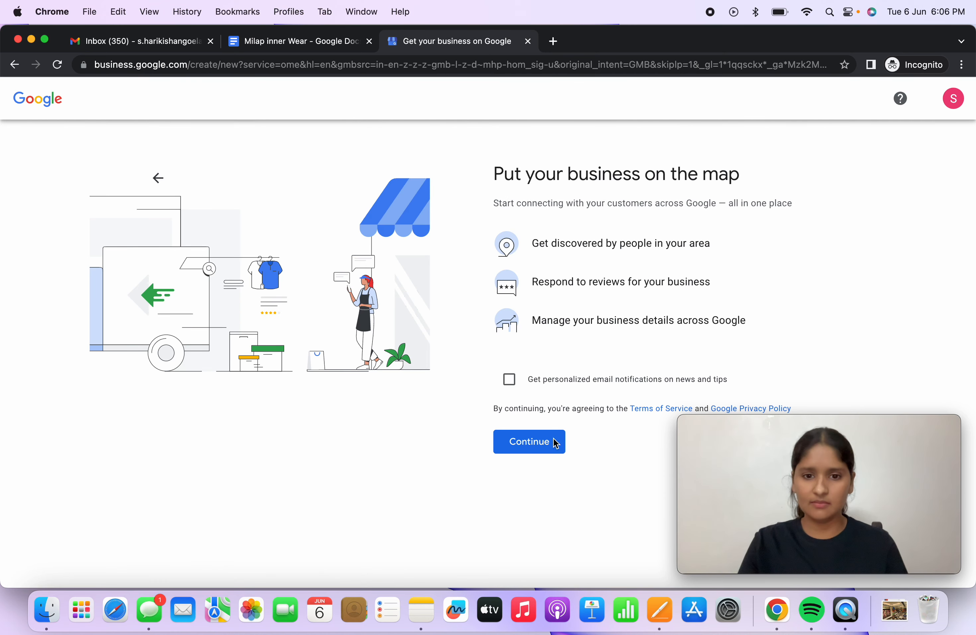
Step: Accept the terms to put the business on the map and postpone its verification with Verify Later
click(518, 445)
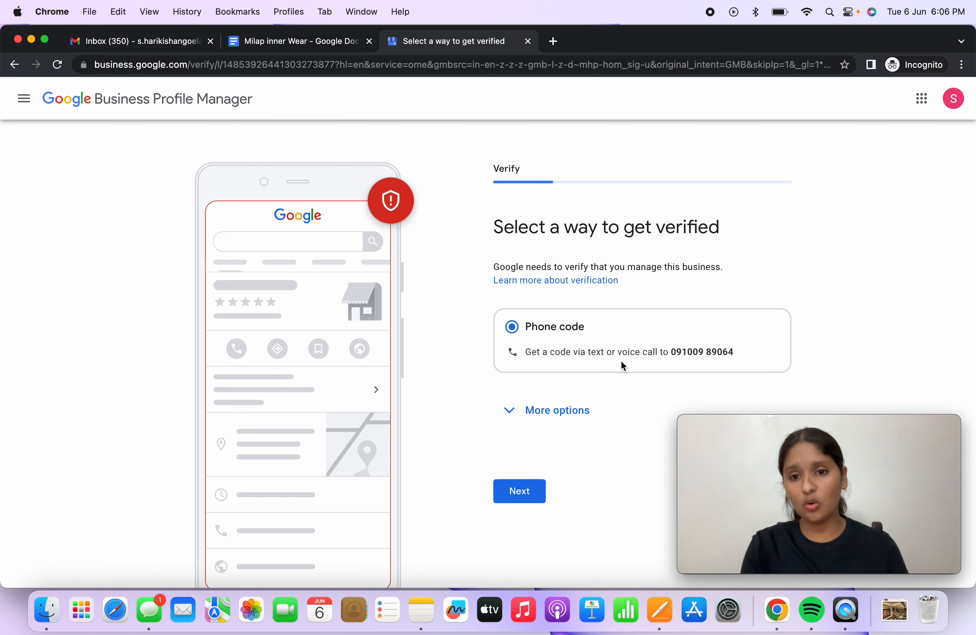
click(532, 412)
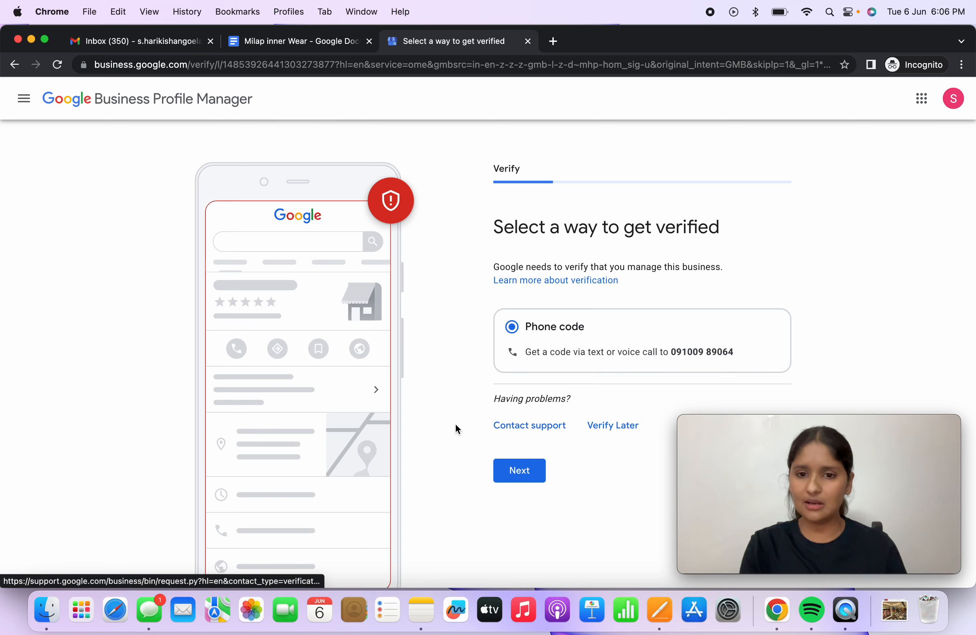
scroll(455, 424, down, 1)
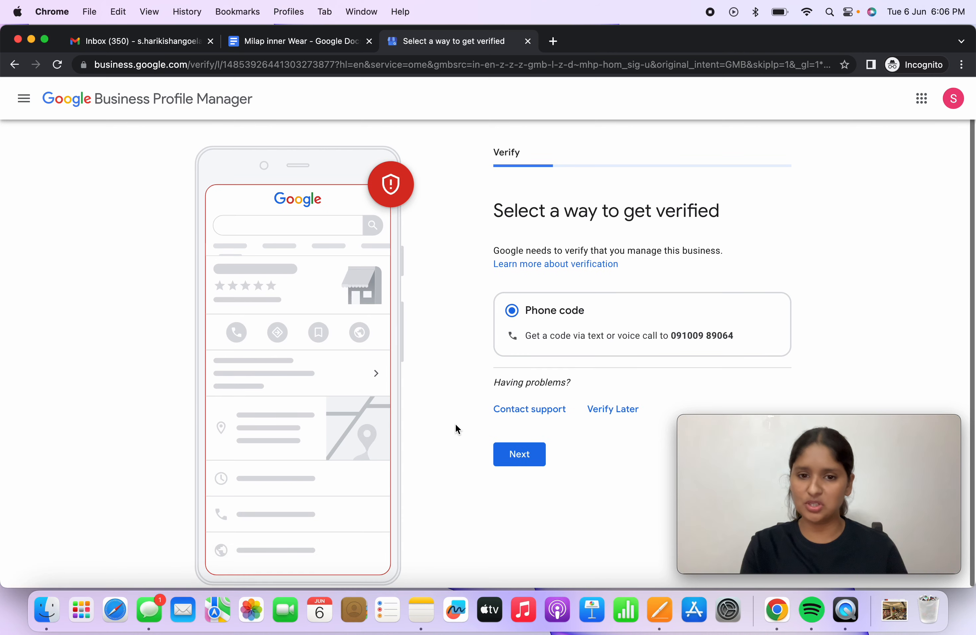
click(615, 411)
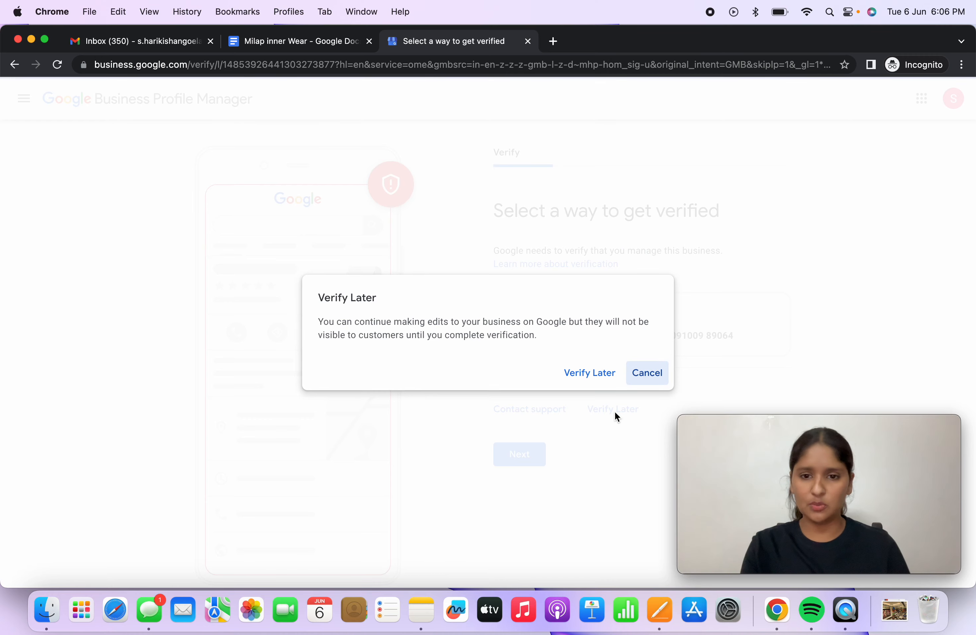
click(577, 367)
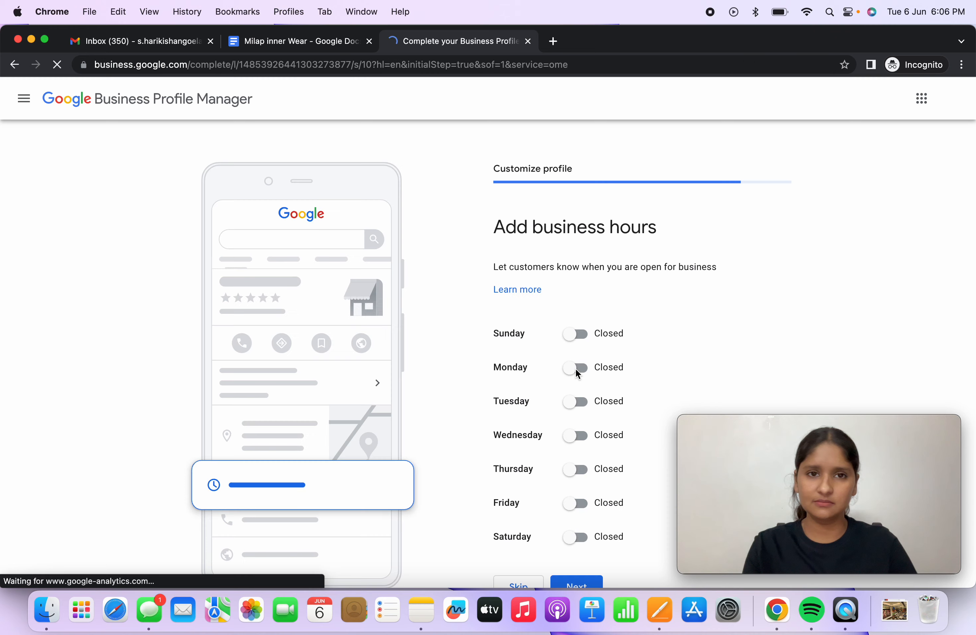
Step: Mark Monday through Saturday as open in the business hours, leaving Sunday closed
scroll(575, 368, down, 3)
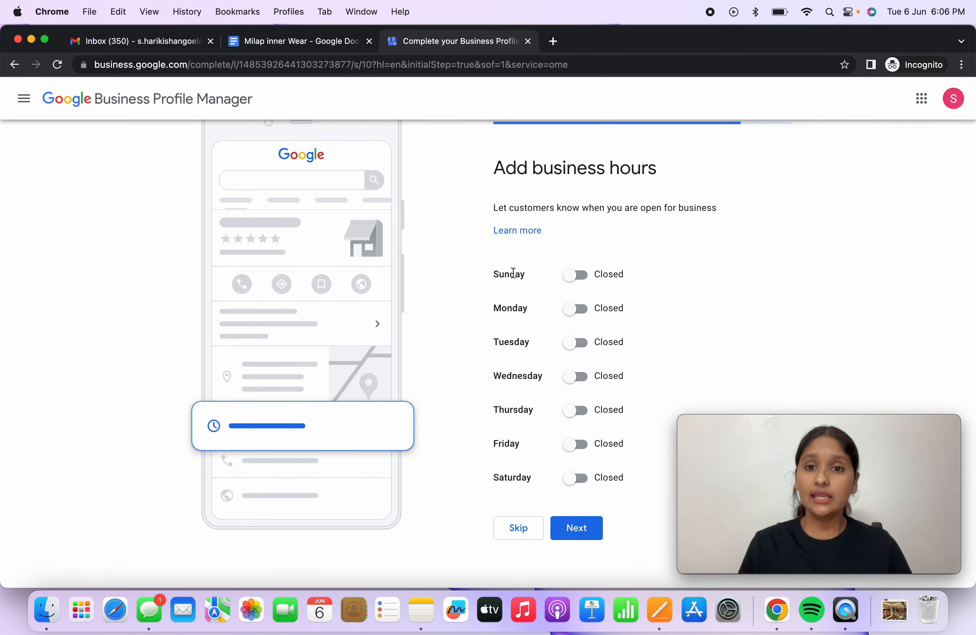
scroll(513, 273, up, 3)
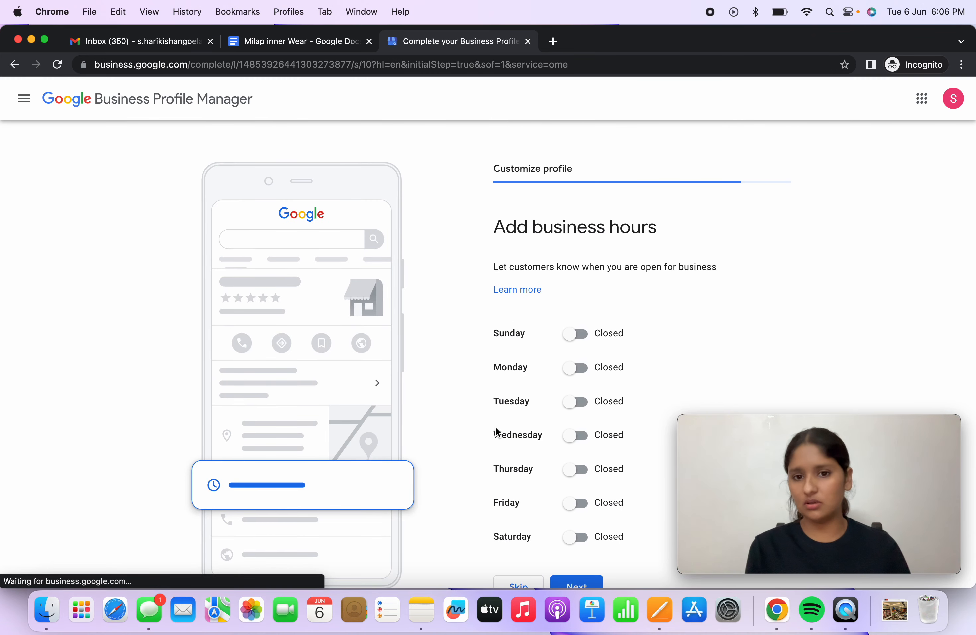
scroll(532, 349, down, 2)
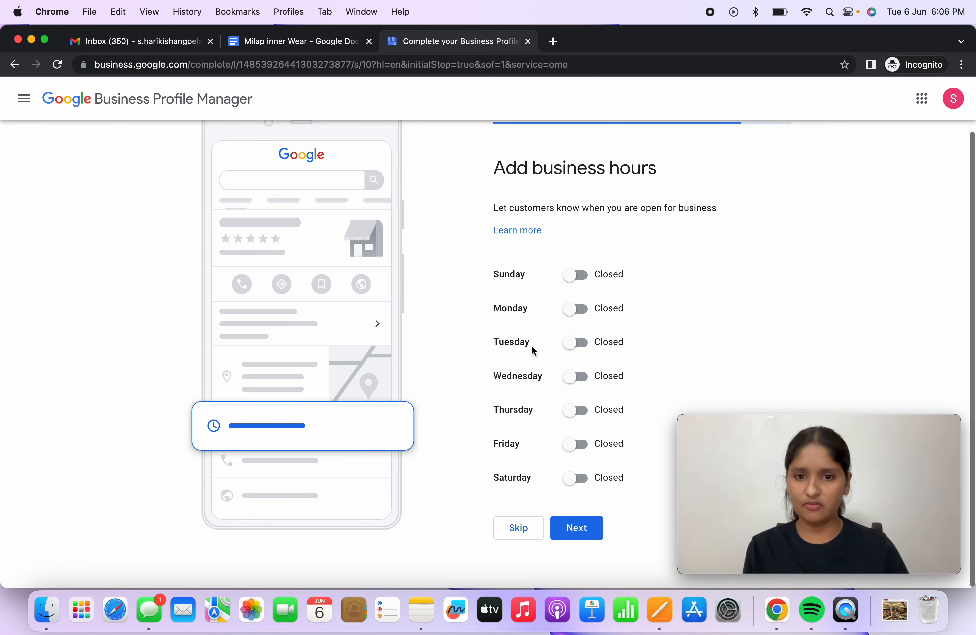
click(576, 309)
click(579, 364)
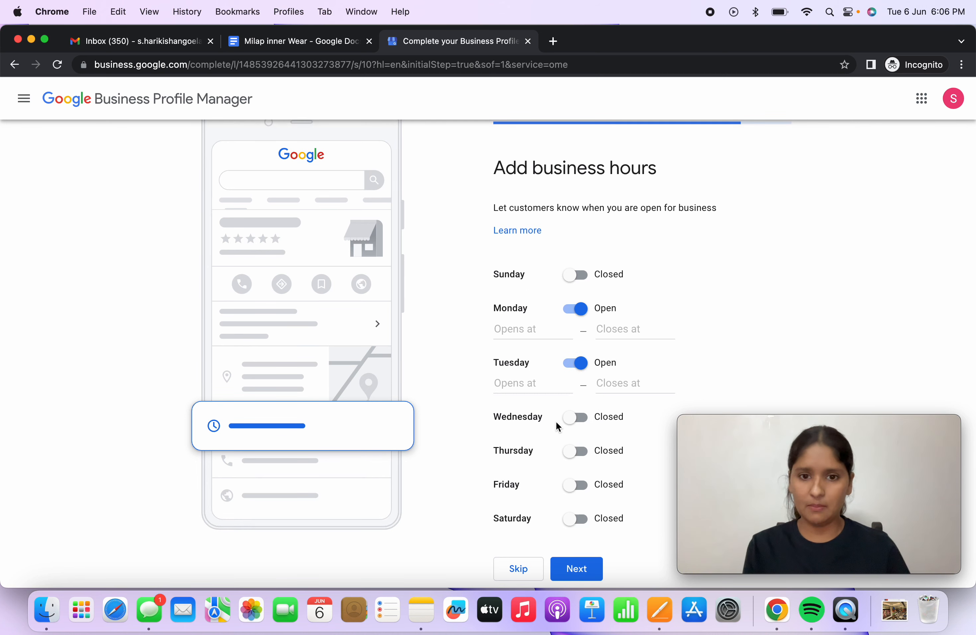
scroll(560, 423, down, 1)
click(582, 380)
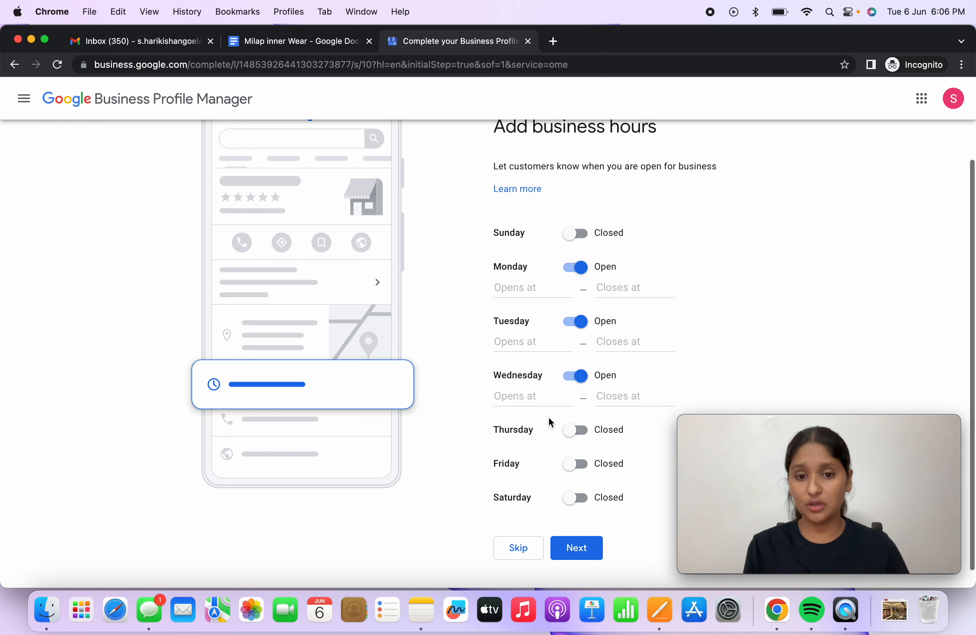
scroll(548, 425, down, 1)
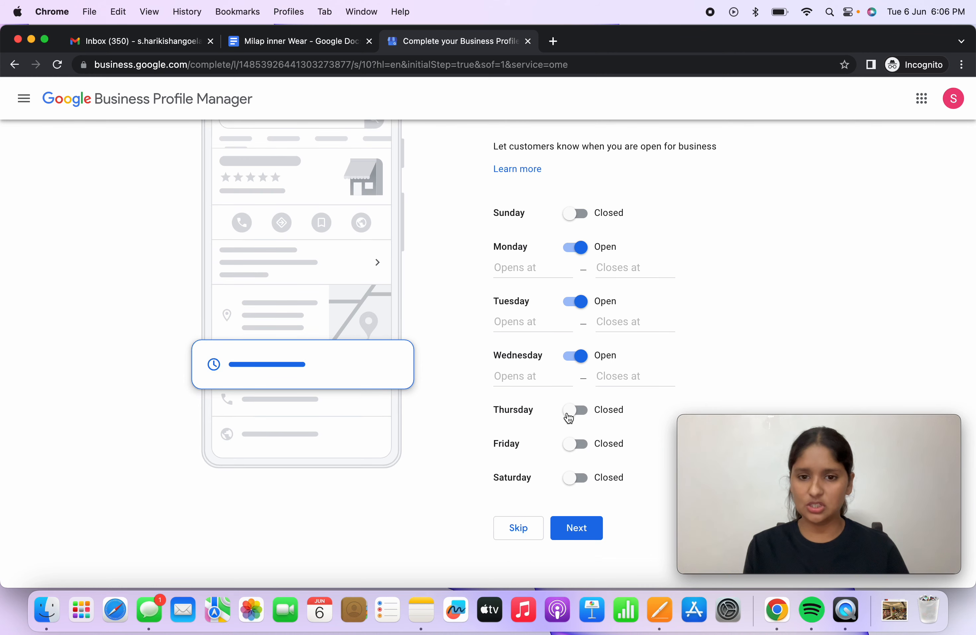
click(568, 412)
click(576, 463)
click(576, 517)
scroll(563, 403, down, 2)
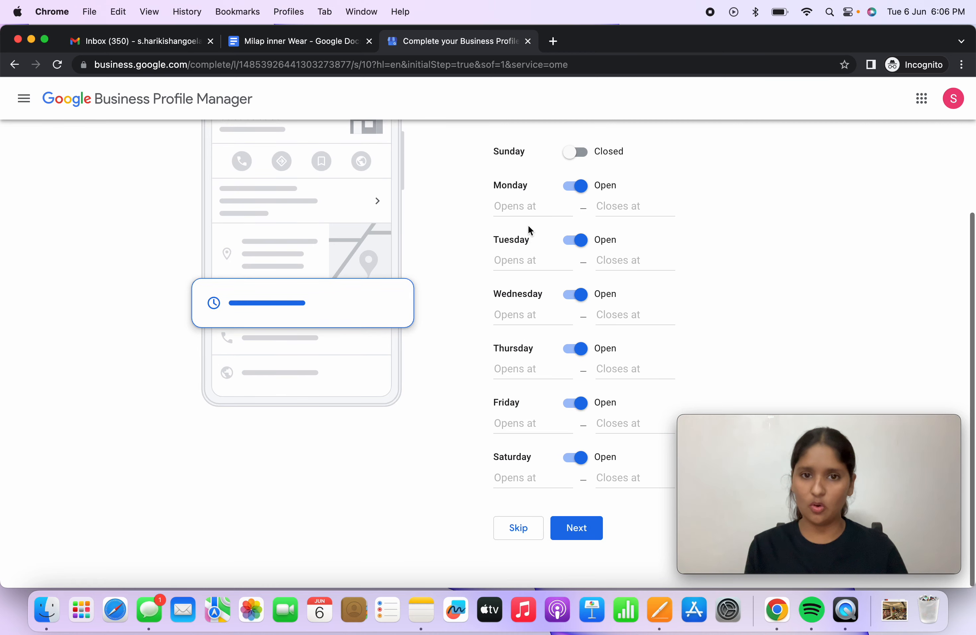
Step: Look through the opening times for Monday without choosing one, and skip the business hours
click(517, 205)
scroll(525, 344, down, 3)
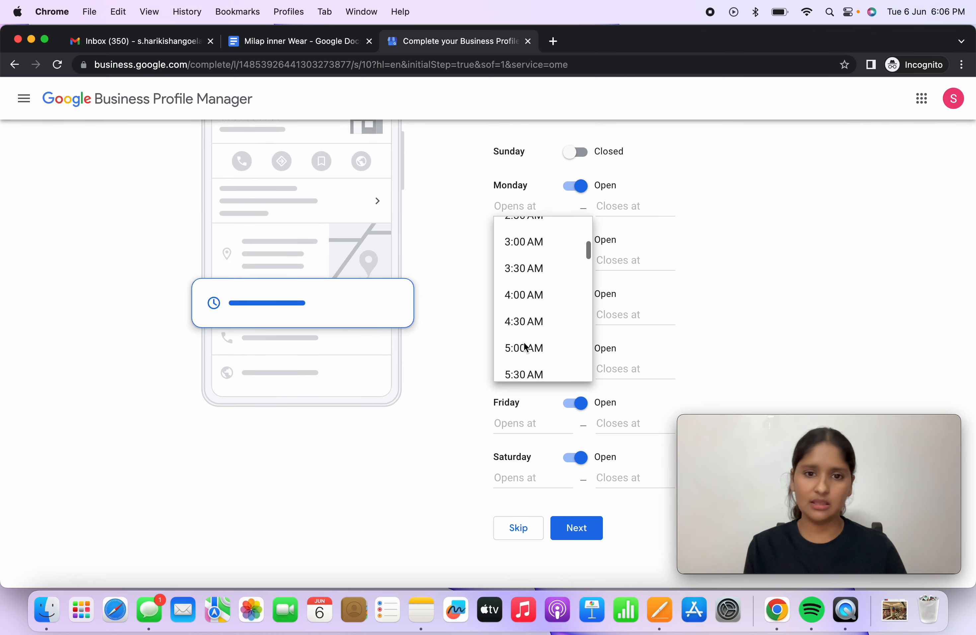
scroll(524, 346, down, 5)
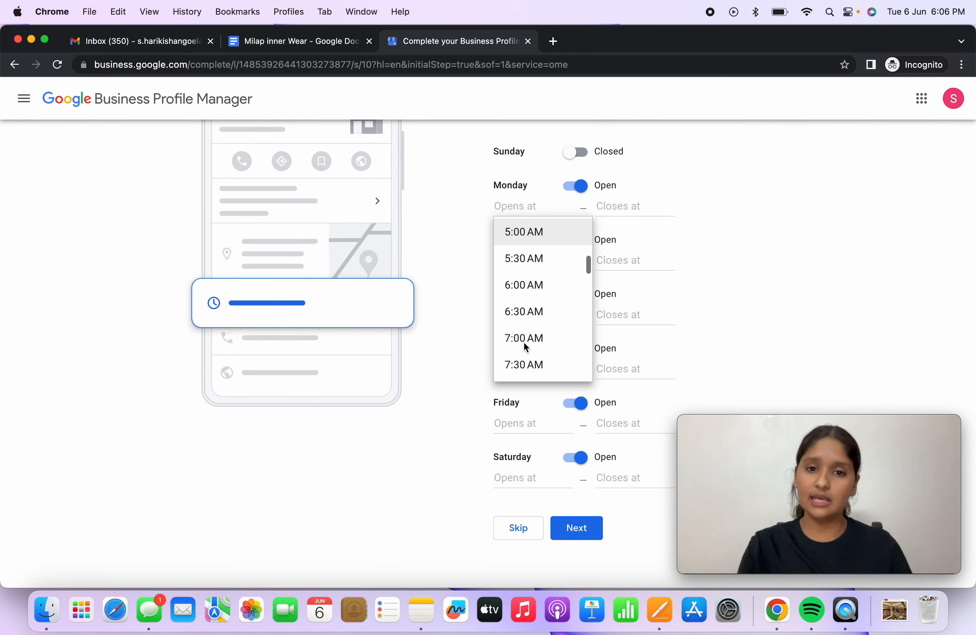
click(718, 189)
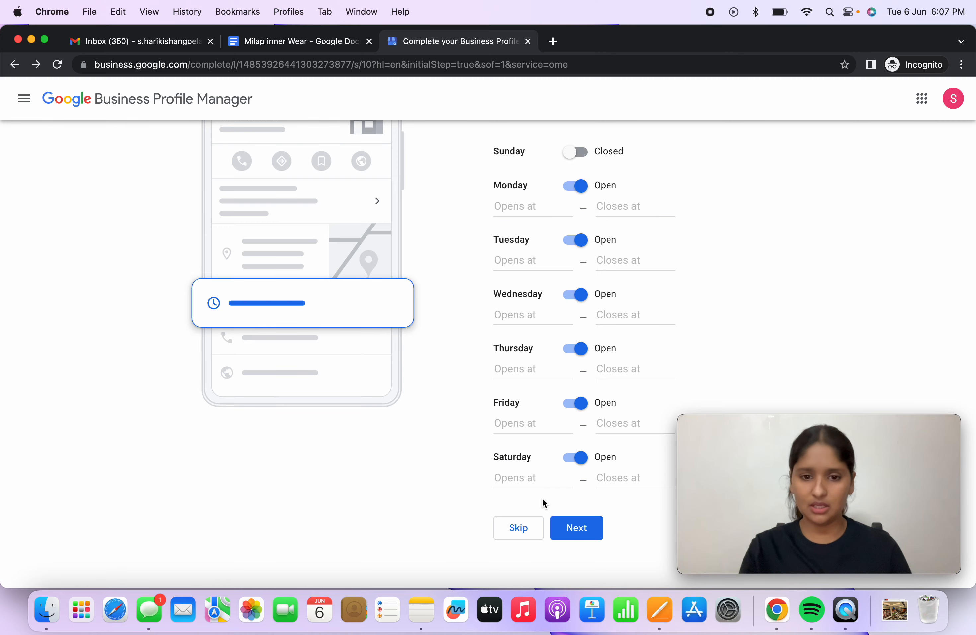
click(520, 528)
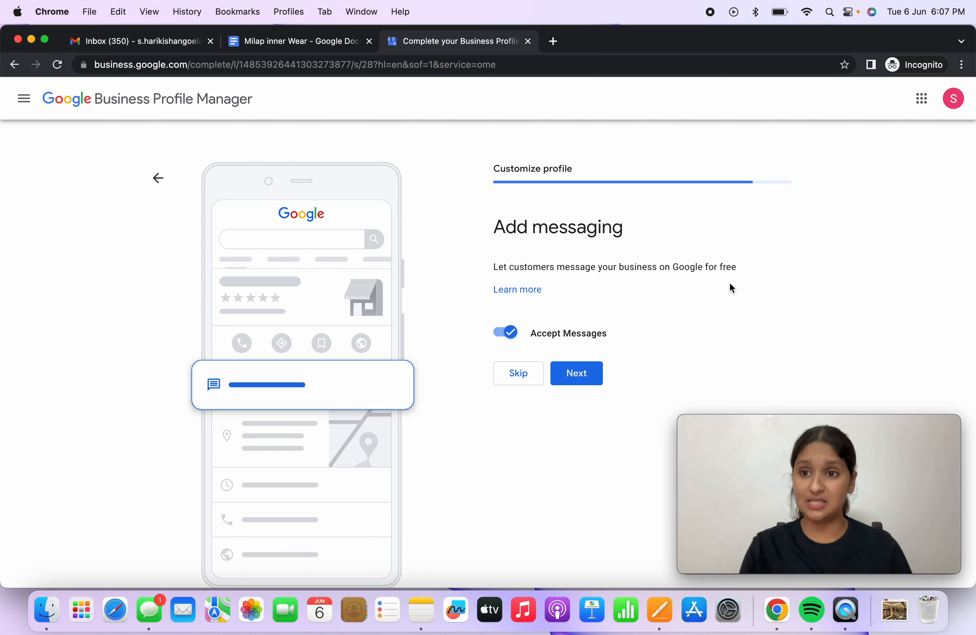
Step: Continue with Accept Messages turned on for the business and skip the business description
click(566, 382)
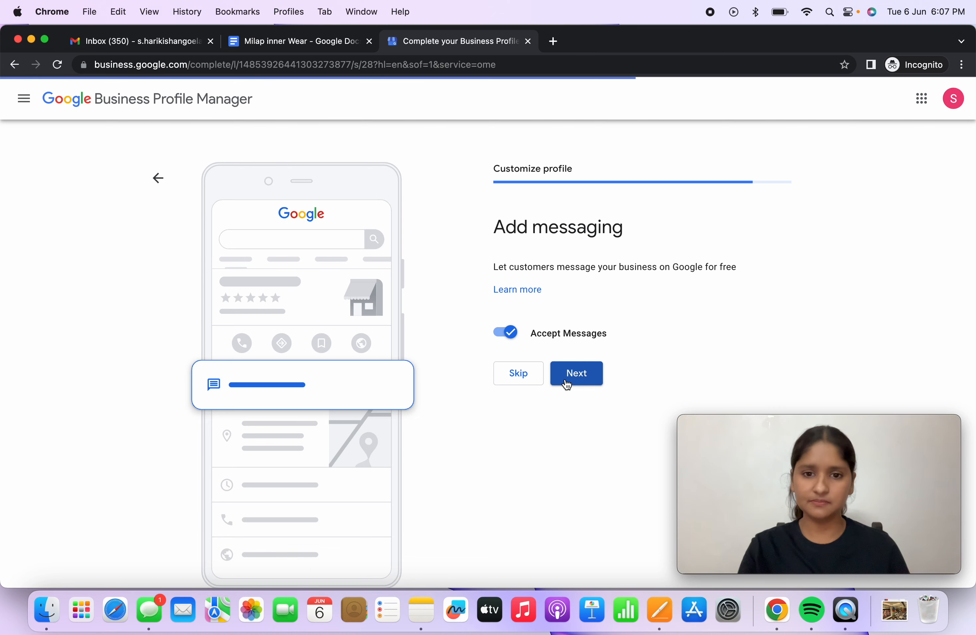
scroll(565, 379, down, 2)
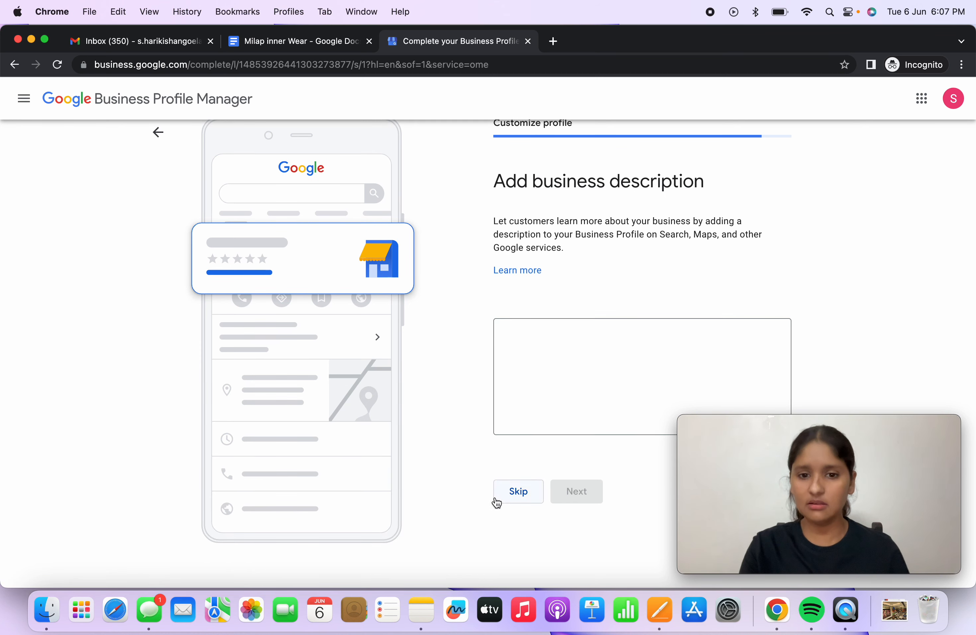
click(514, 504)
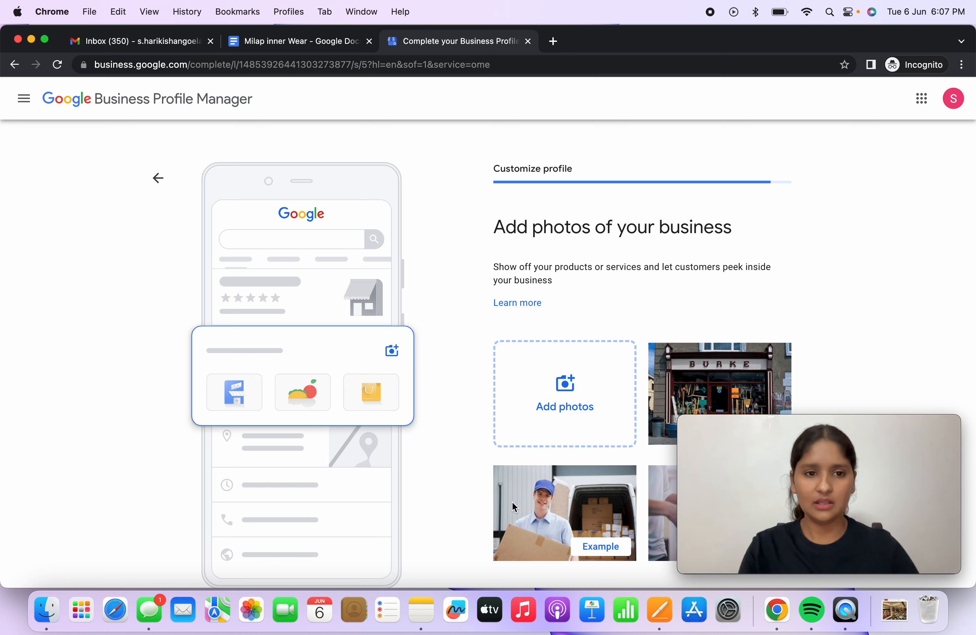
Step: Finish customizing the profile without adding business photos or buying a custom domain name
scroll(484, 471, down, 3)
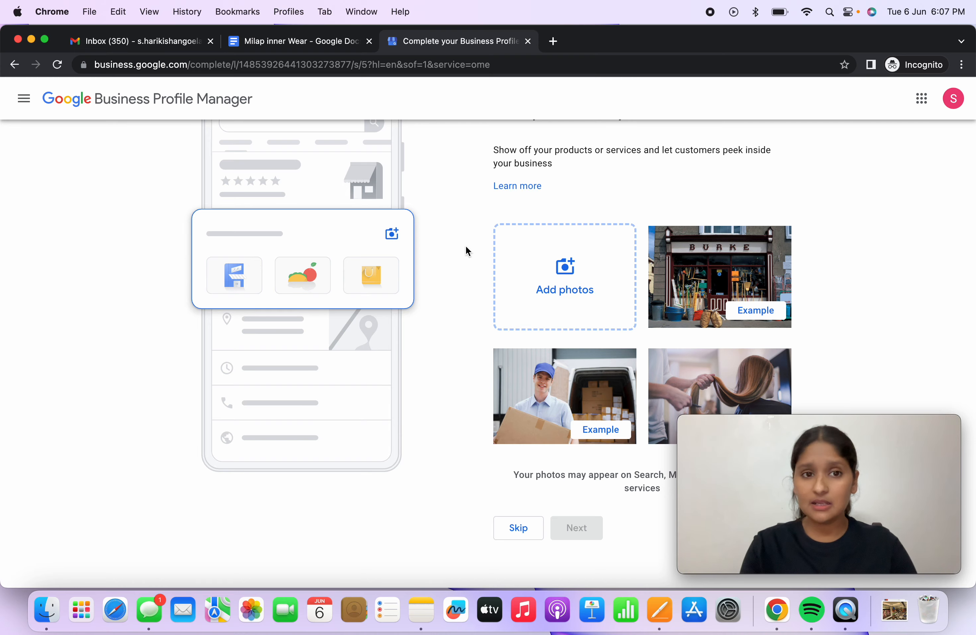
click(525, 532)
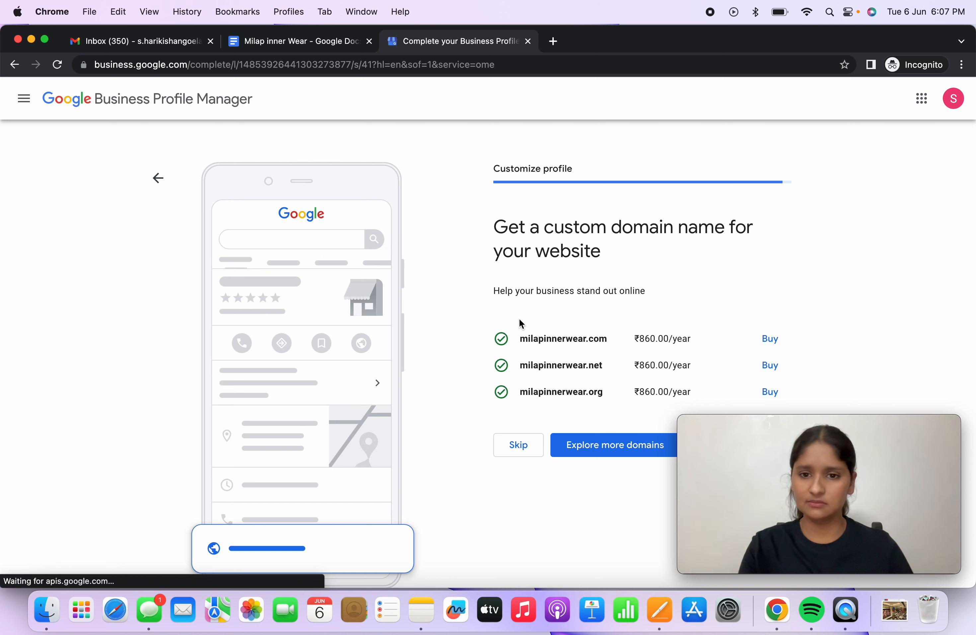
scroll(521, 324, down, 2)
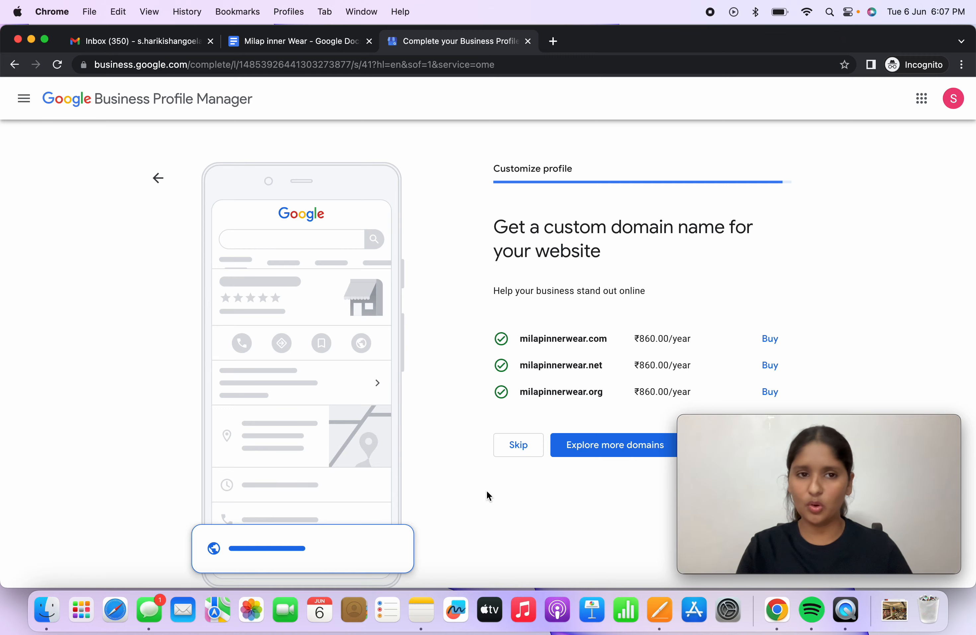
click(511, 448)
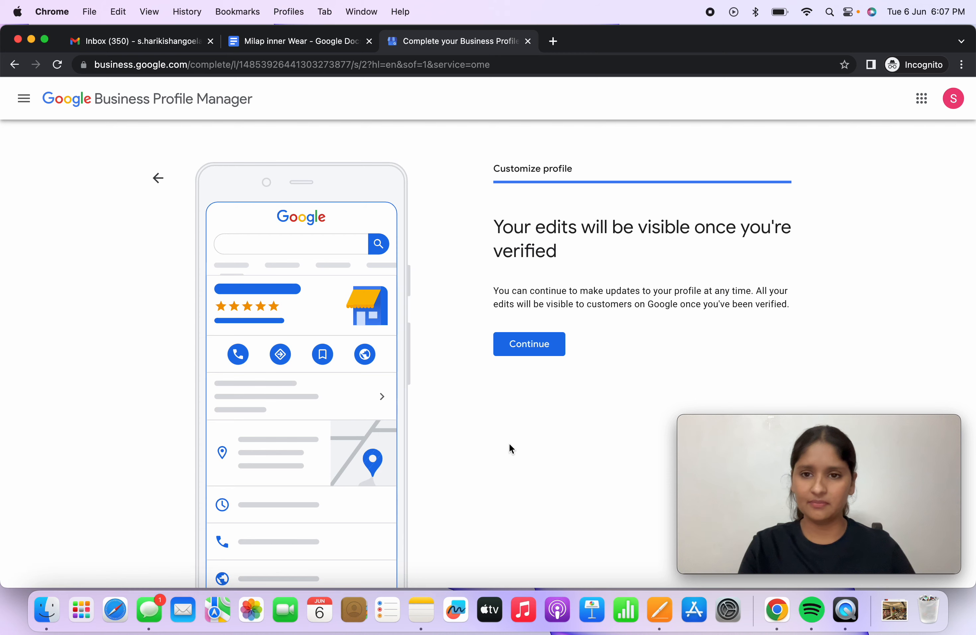
scroll(509, 443, down, 2)
click(512, 306)
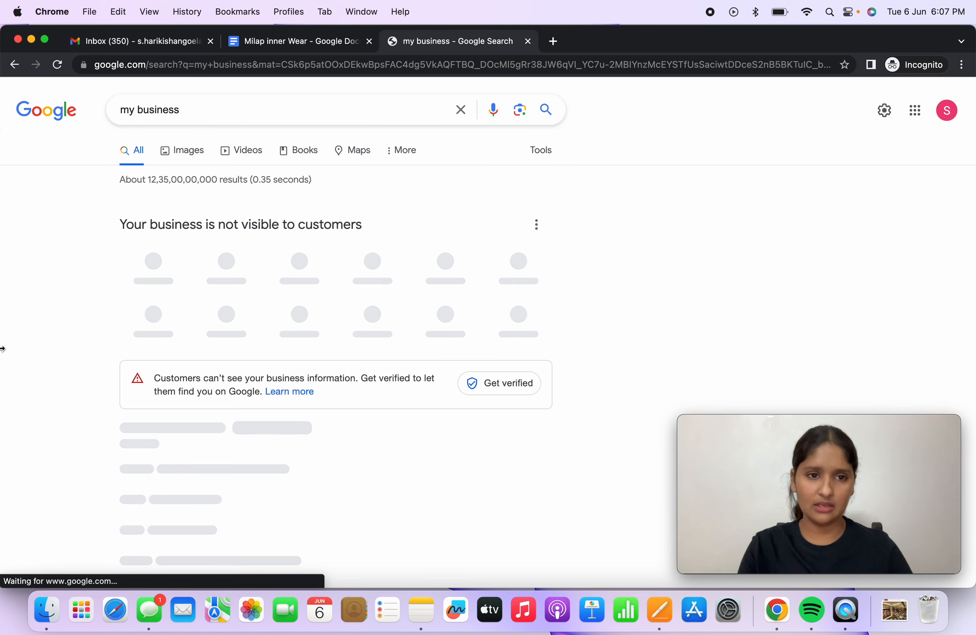
Step: Review the Milap Inner Wear profile in Google Search, including its verification notice, business details and management options
scroll(2, 338, down, 4)
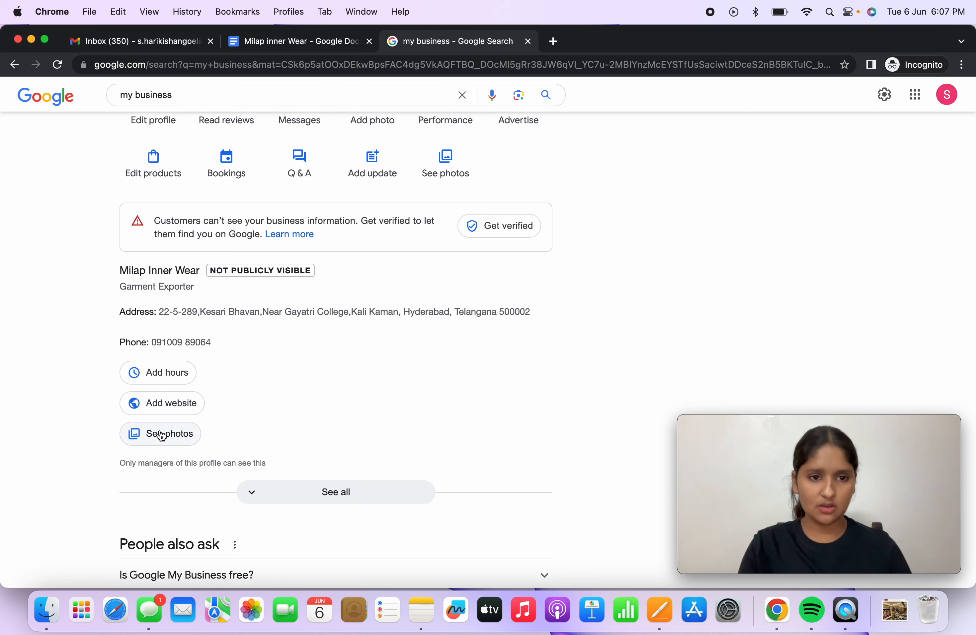
scroll(346, 316, up, 1)
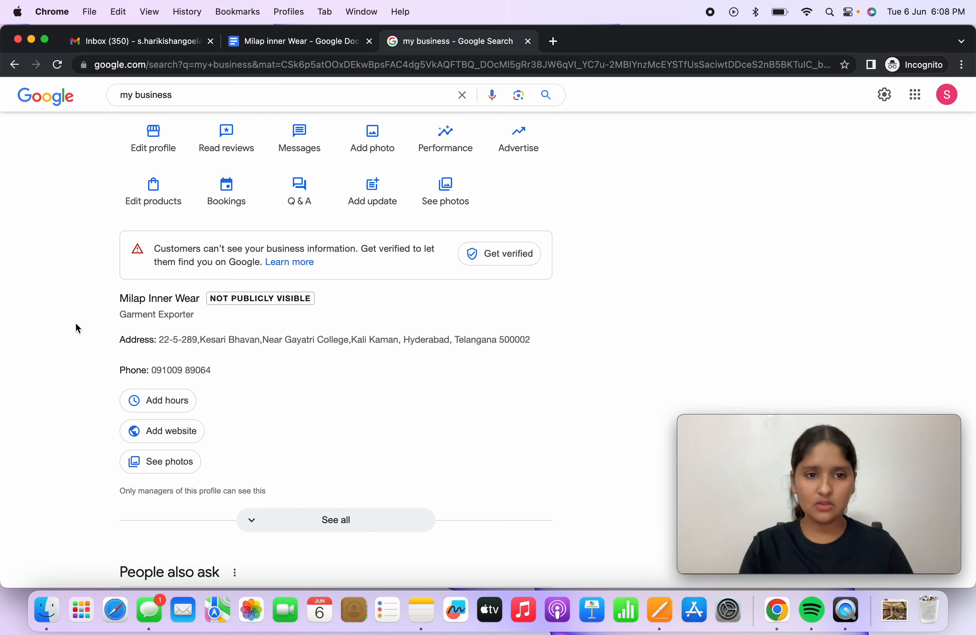
scroll(76, 326, down, 5)
scroll(75, 323, up, 5)
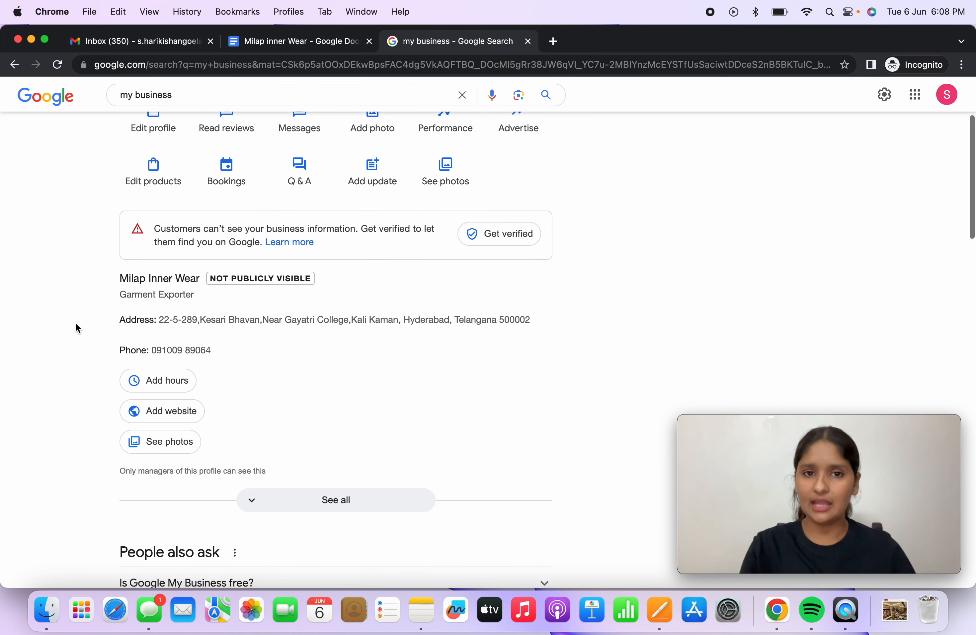